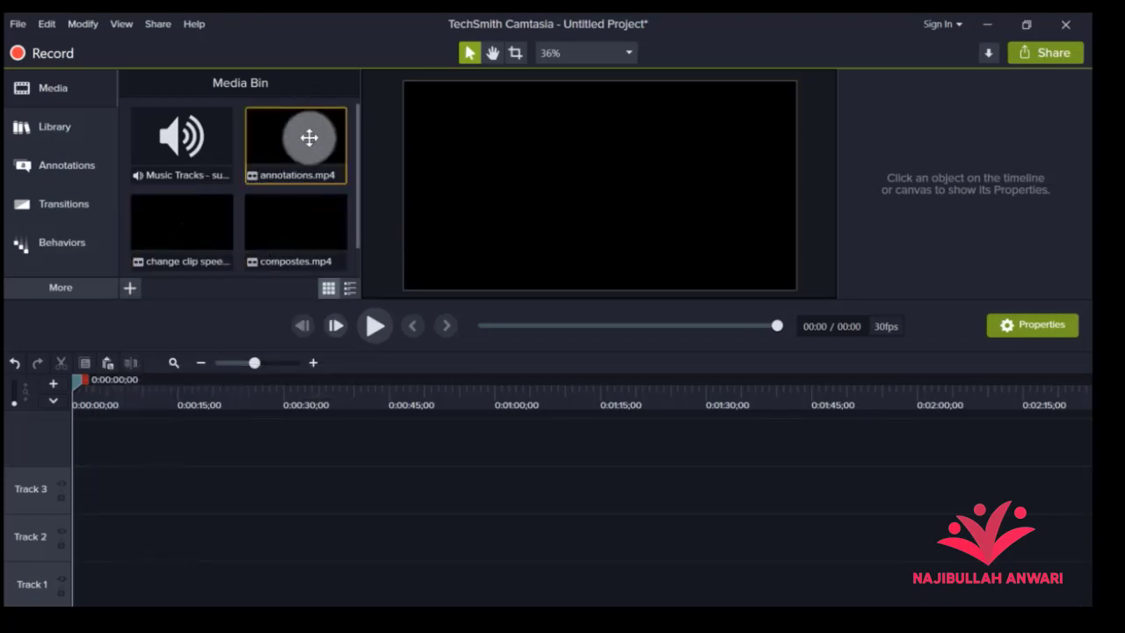
Place annotations.mp4 at the start of Track 1, select the clip and move the playhead to 0:00:20;04
mouse_move(308, 137)
mouse_down()
mouse_move(235, 443)
mouse_move(132, 568)
mouse_move(113, 580)
mouse_move(59, 577)
mouse_up()
click(229, 519)
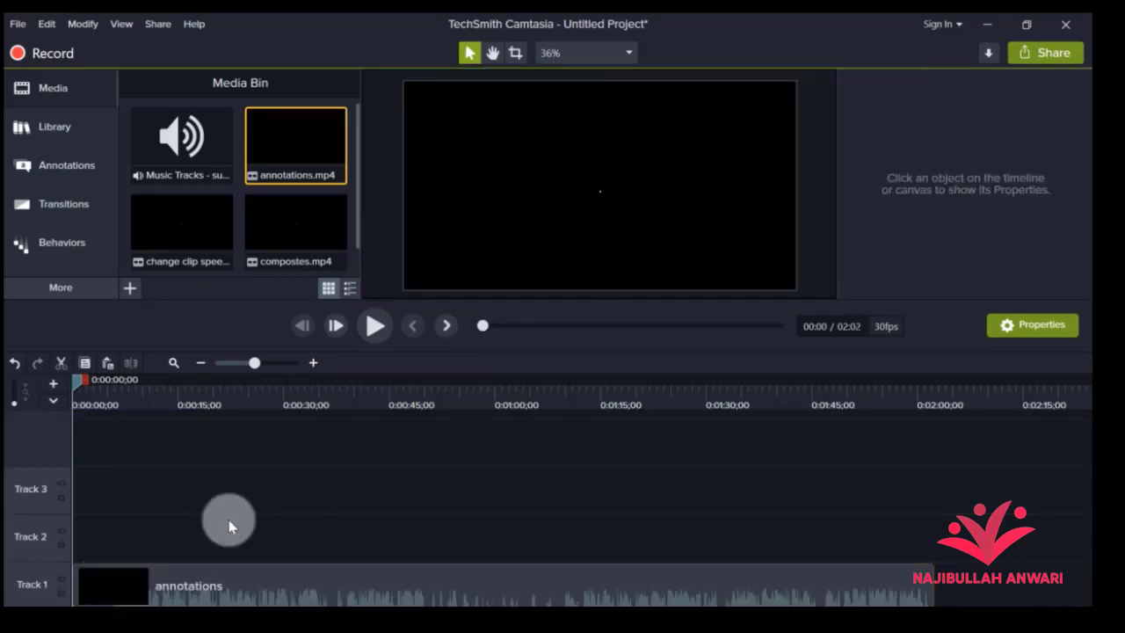
click(176, 585)
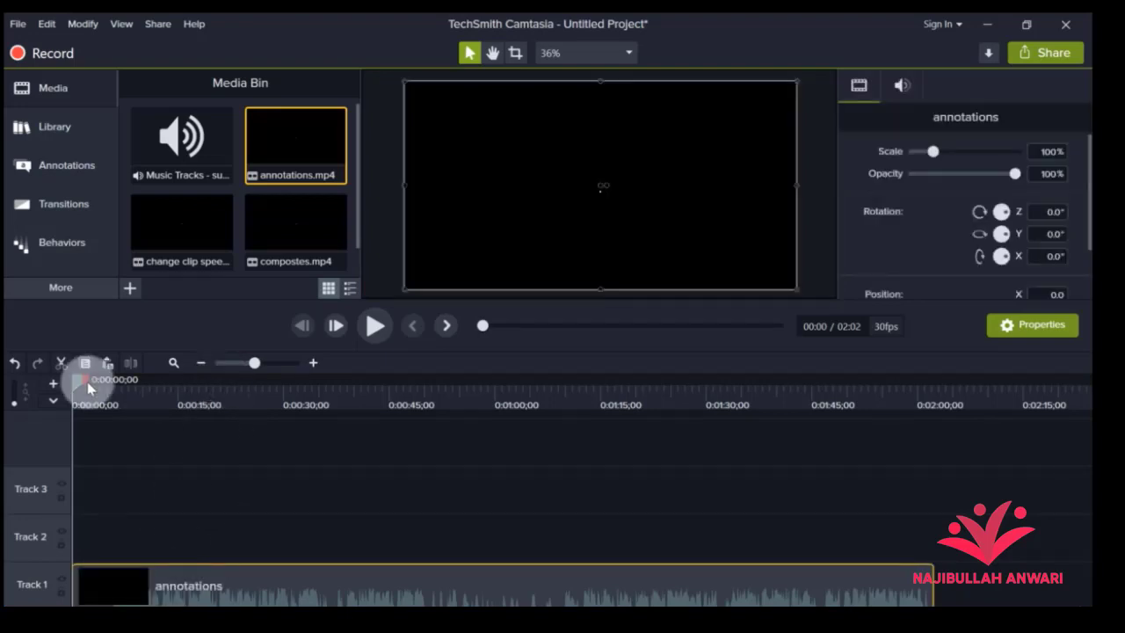
drag(87, 382, 219, 429)
mouse_move(248, 360)
mouse_down()
mouse_move(303, 376)
mouse_move(249, 367)
mouse_move(253, 376)
mouse_up()
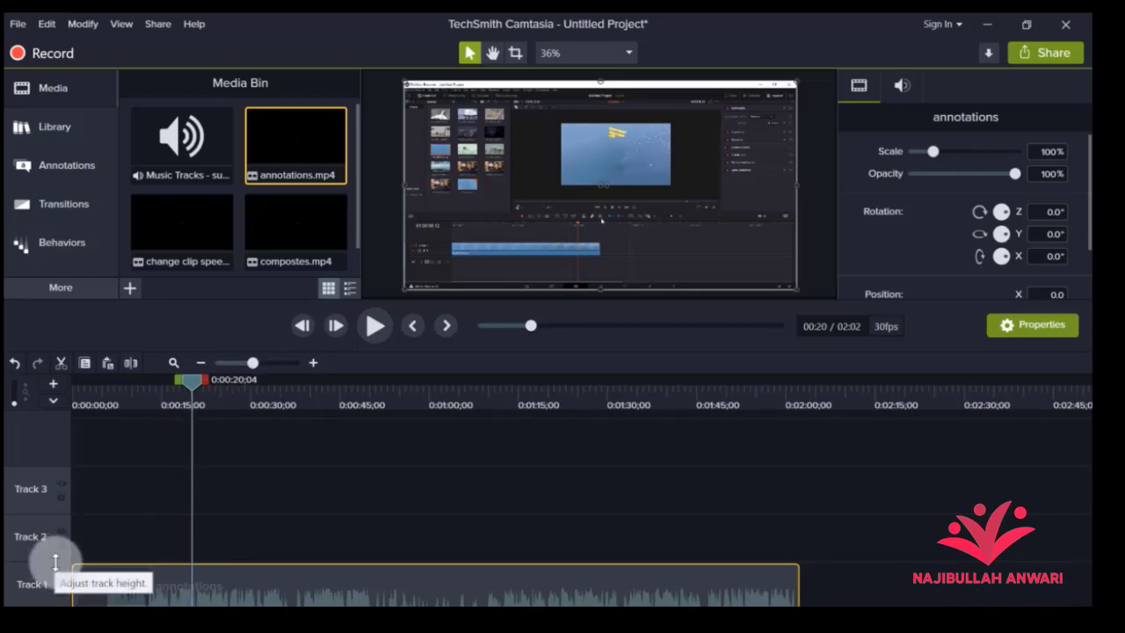
Try adjusting Track 1's height, and remove all empty tracks from the timeline
drag(61, 562, 51, 586)
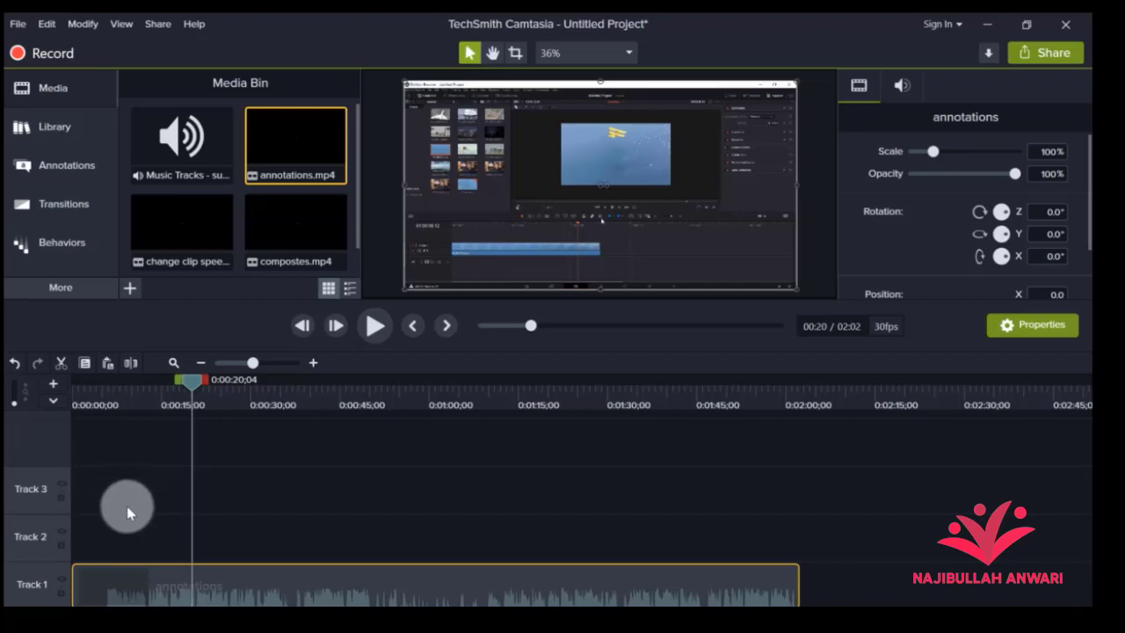
right_click(45, 530)
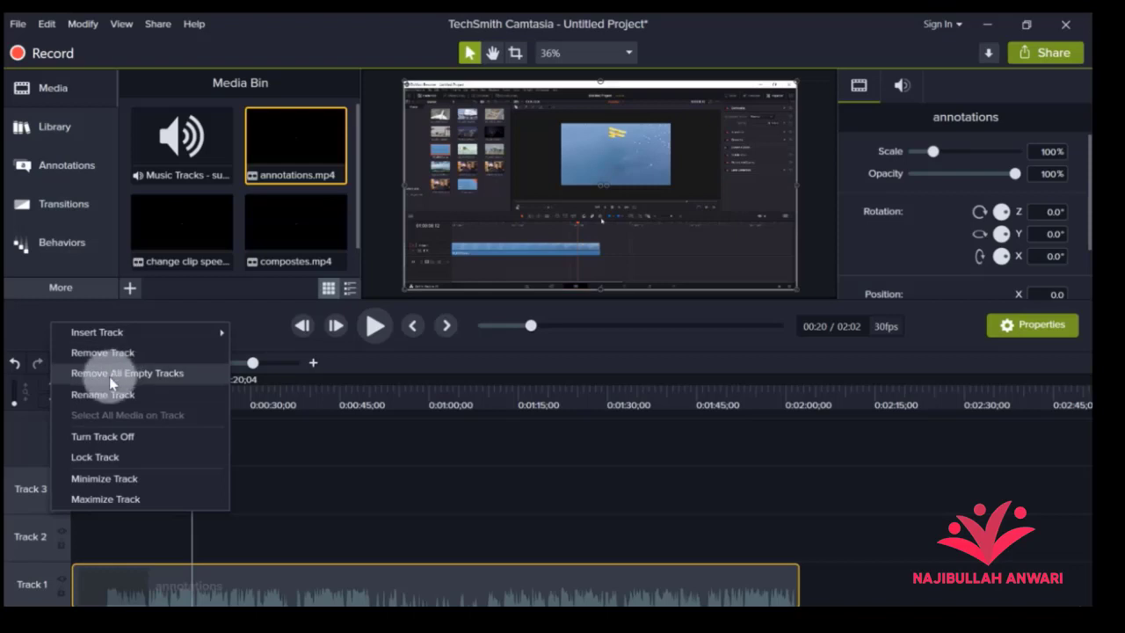
click(157, 376)
Insert an empty track above Track 1 and remove that track again
right_click(27, 512)
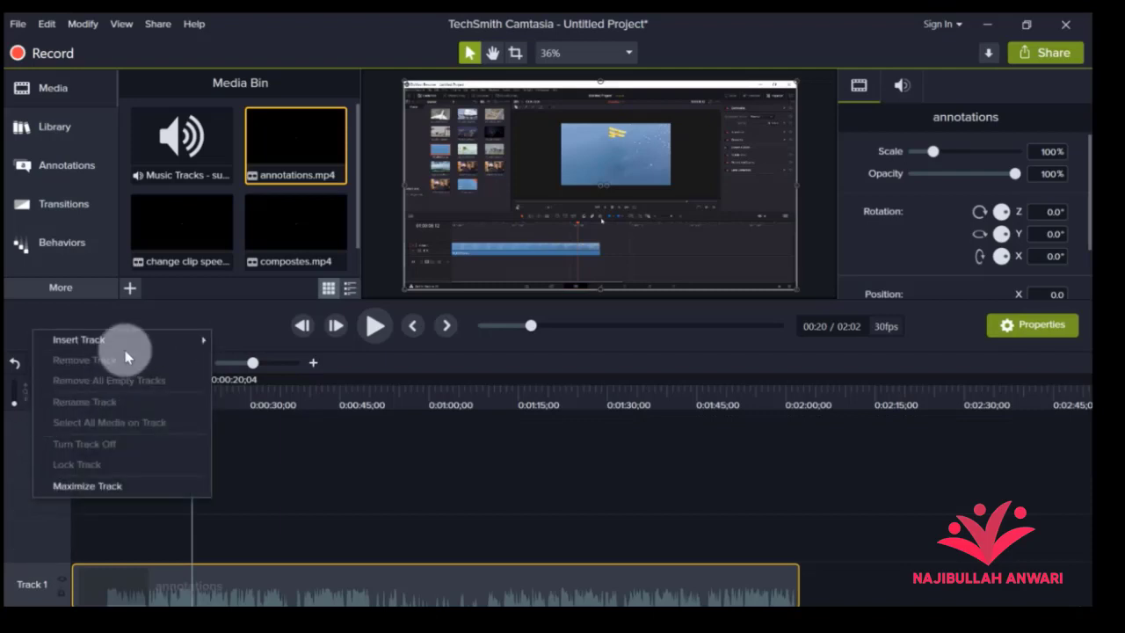
mouse_move(140, 338)
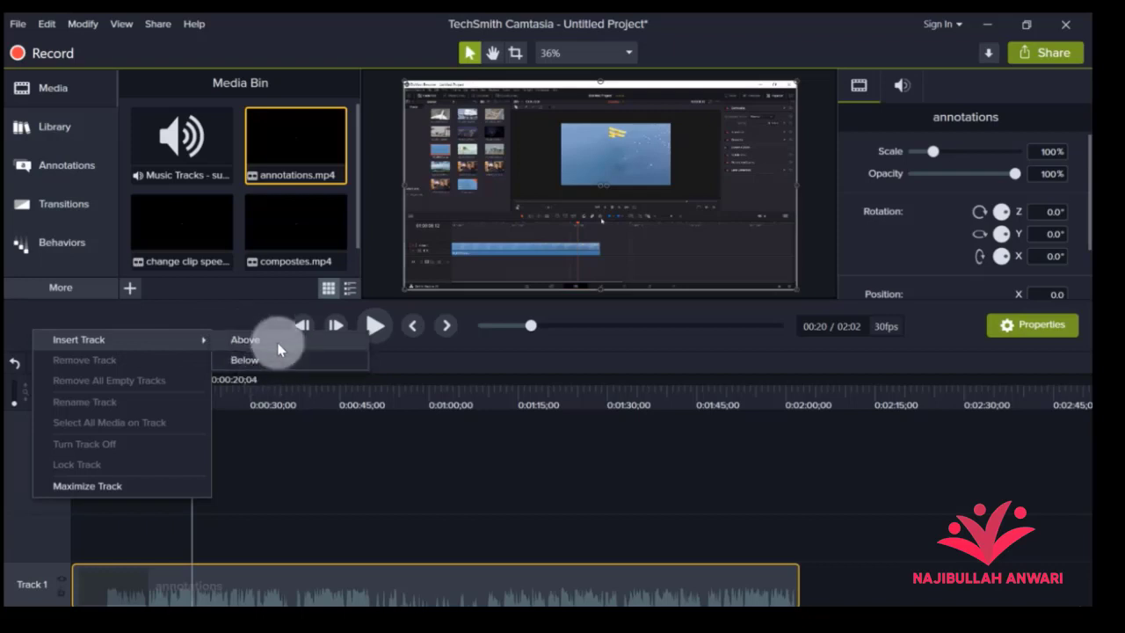
click(278, 341)
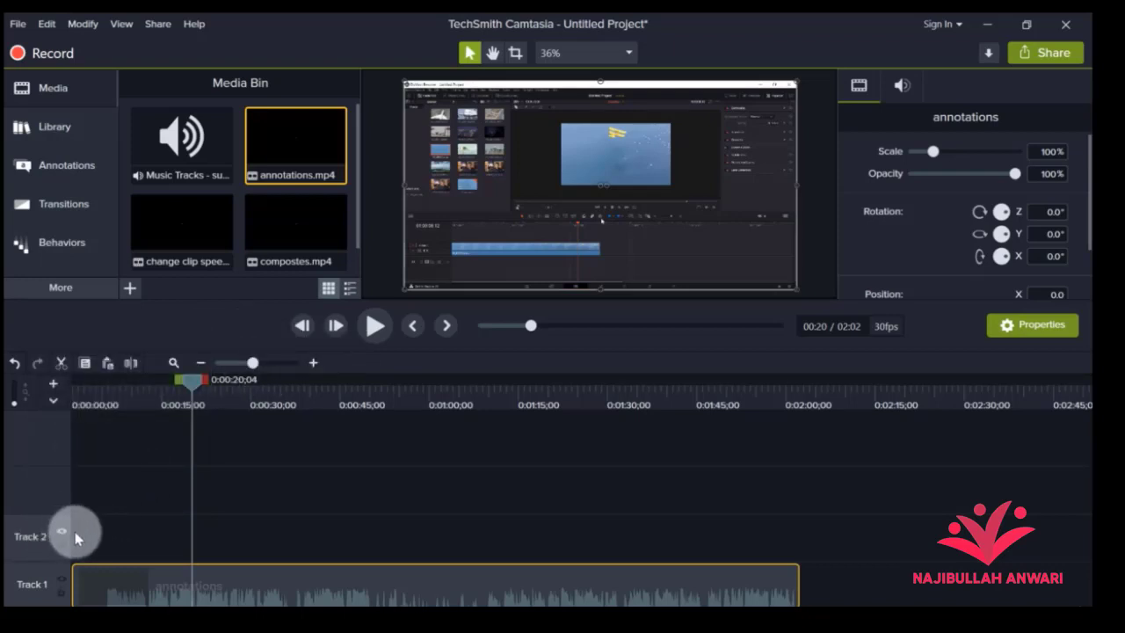
right_click(35, 527)
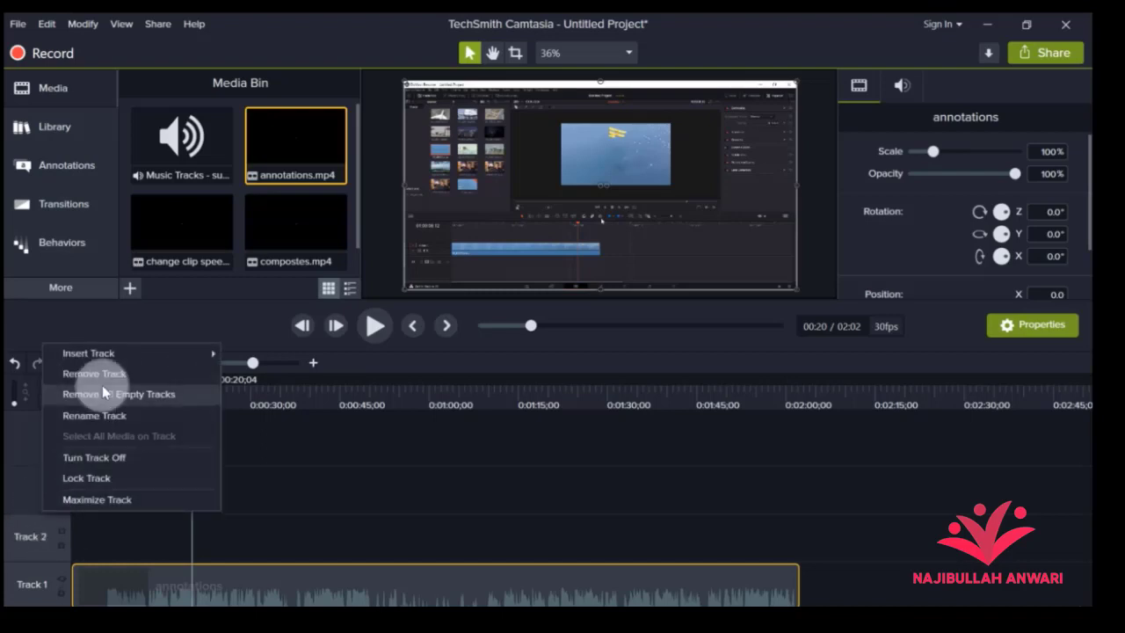
click(128, 376)
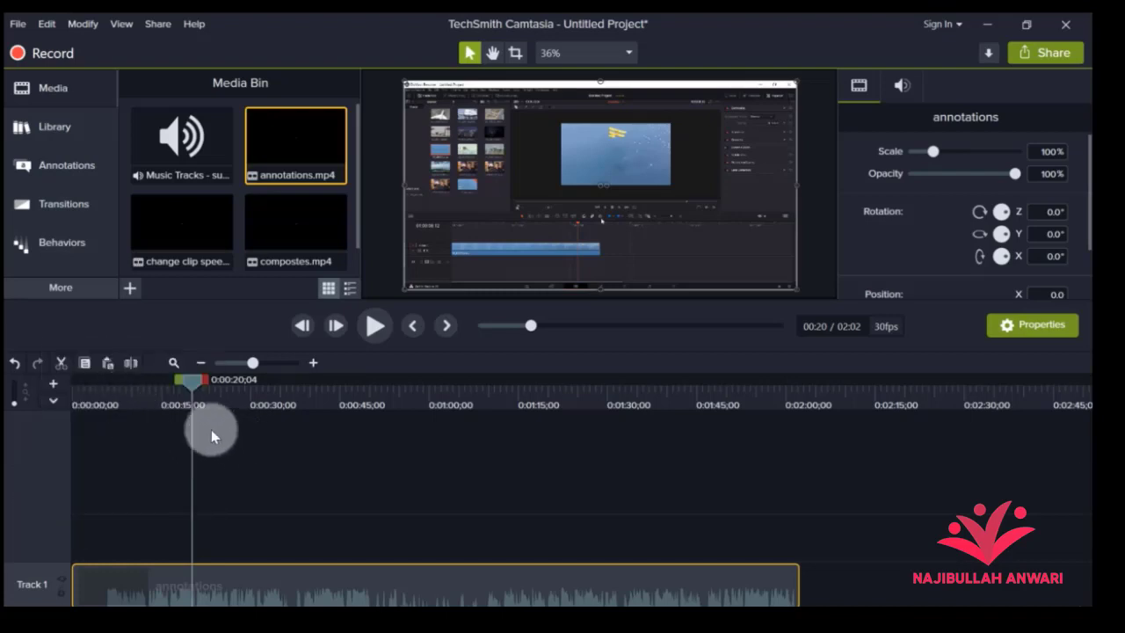
Select the timeline range from 0:00:20;20 to 0:00:37;02 and cut it out of the annotations clip
scroll(198, 395, up, 2)
mouse_move(197, 384)
mouse_down()
mouse_move(229, 388)
mouse_move(198, 390)
mouse_up()
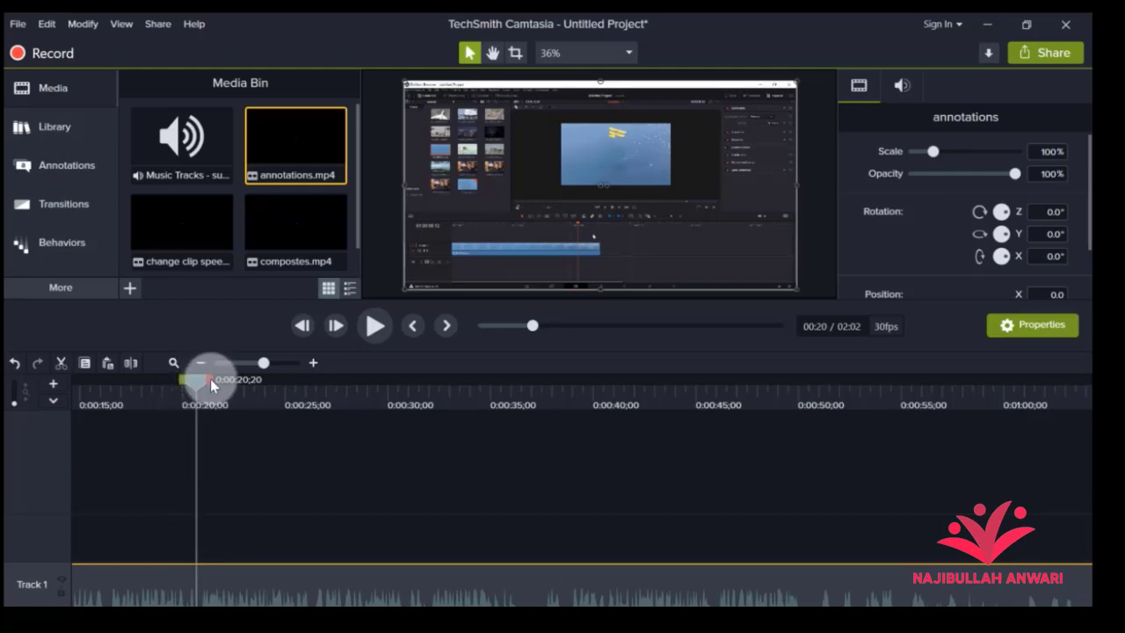
drag(210, 378, 548, 417)
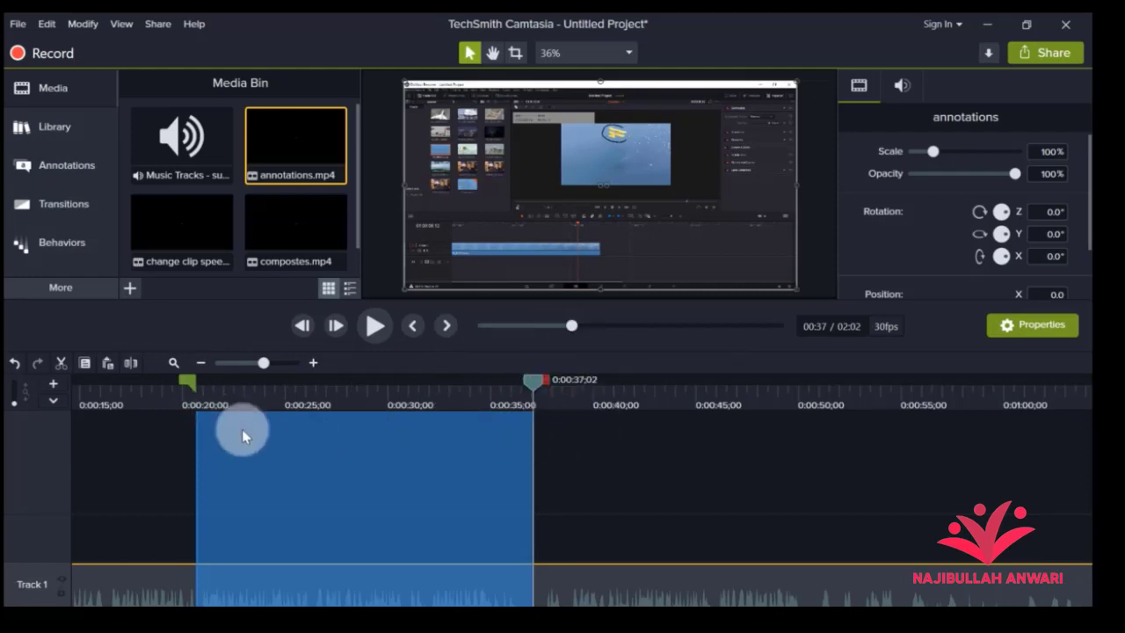
click(62, 363)
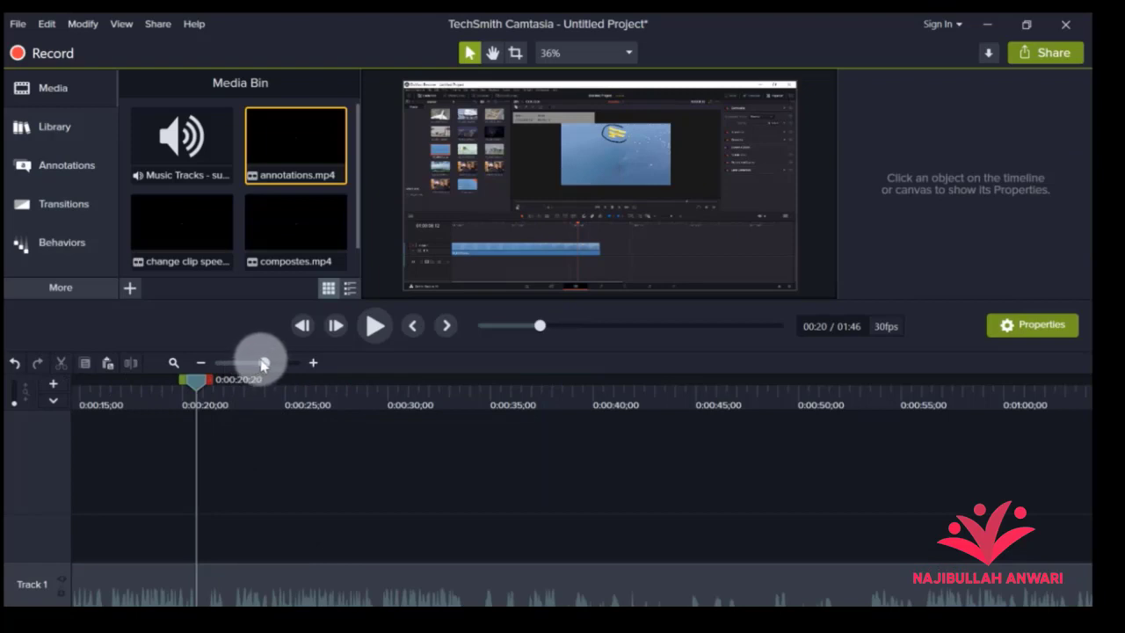
Paste the cut segment at 0:01:15;22 and split the Track 1 annotations clip at that point
drag(262, 362, 705, 451)
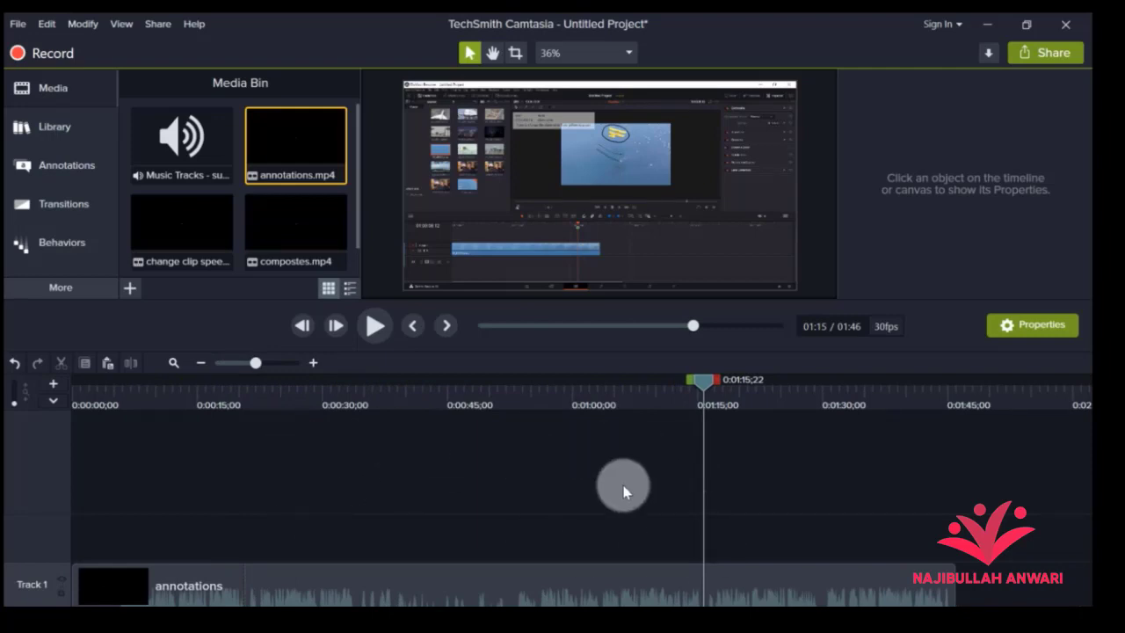
click(107, 362)
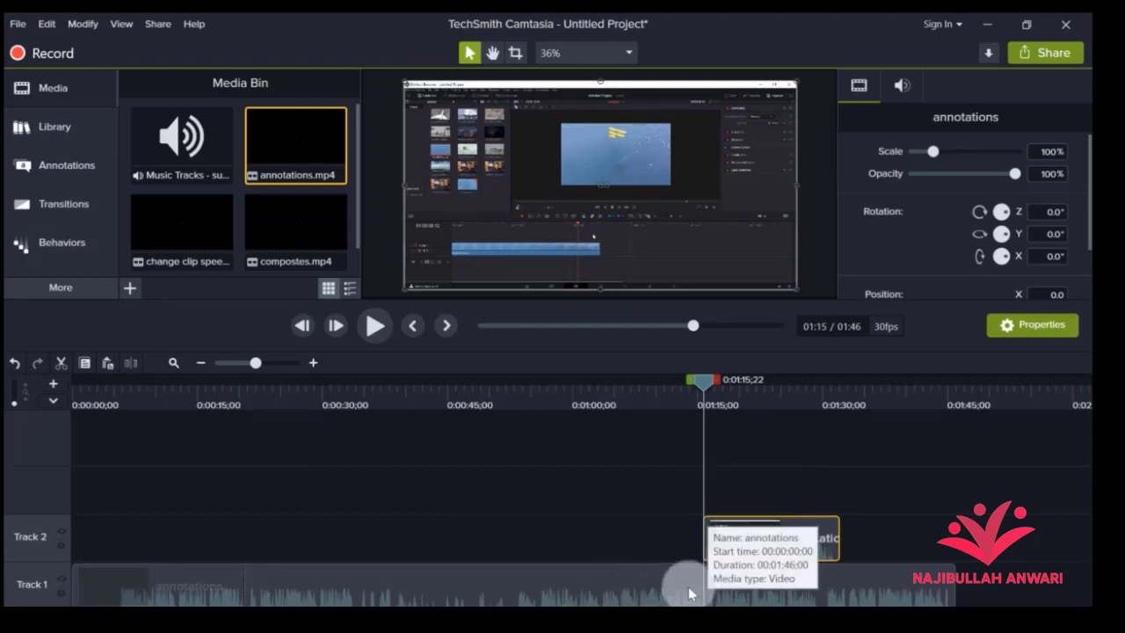
click(756, 589)
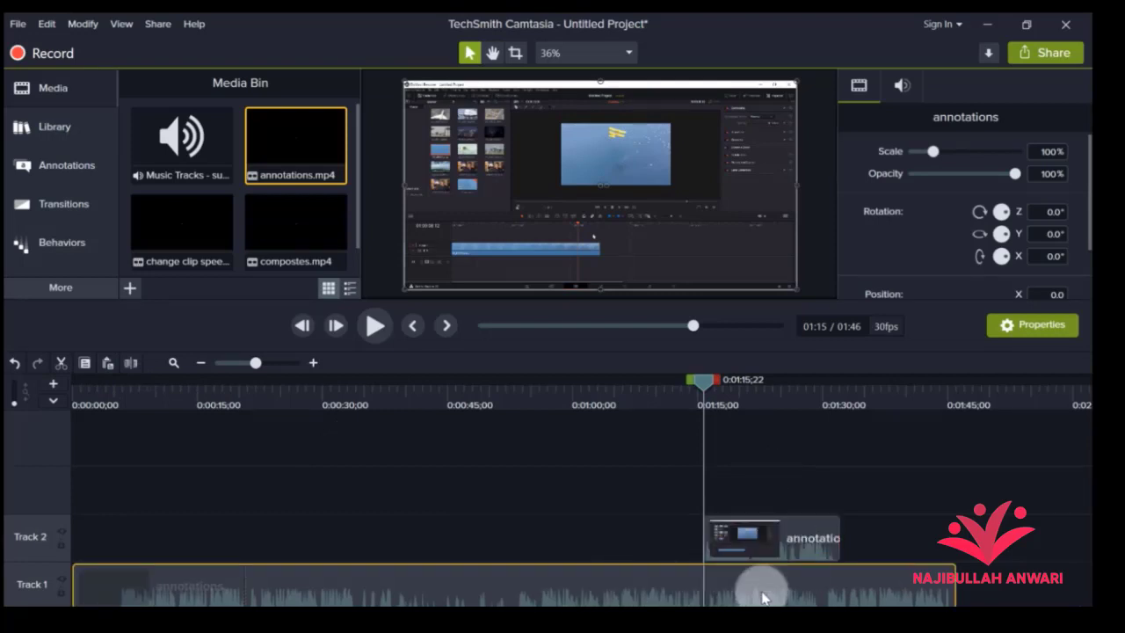
click(137, 361)
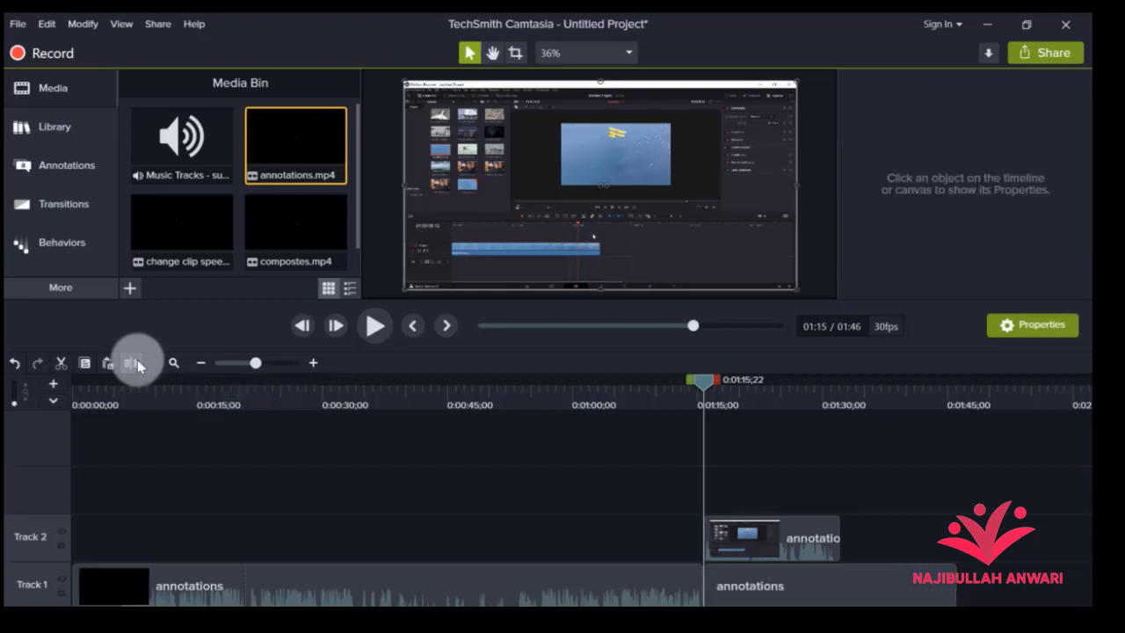
Shift the second part of the split clip later, fit the pasted segment into Track 1 at 0:01:15;22 and close the remaining gap
click(791, 600)
drag(793, 572, 1004, 580)
click(756, 537)
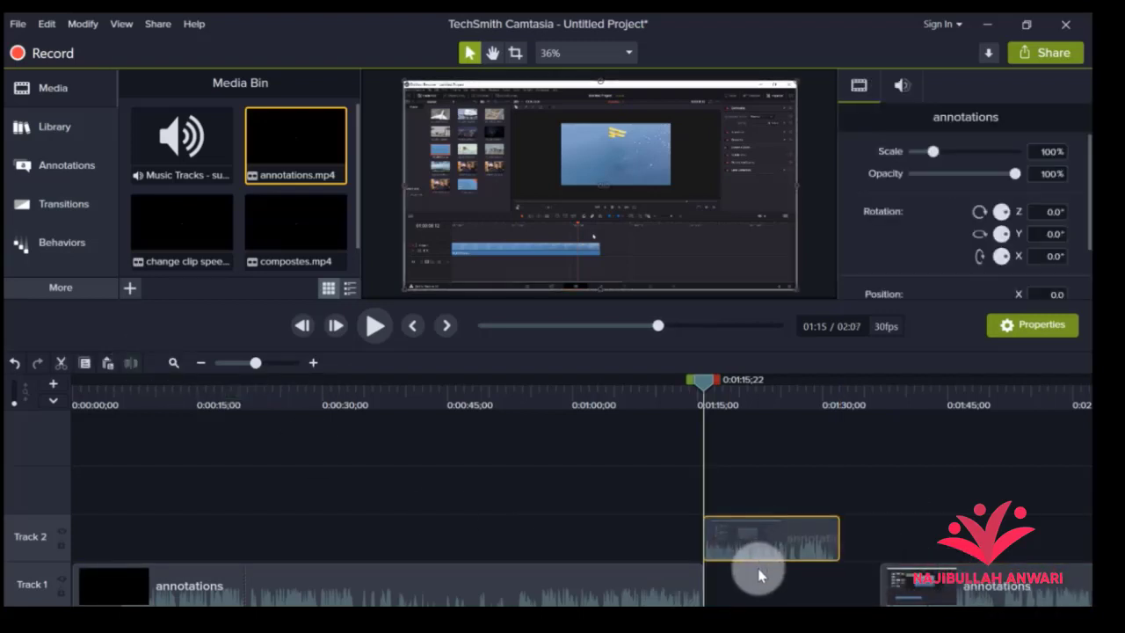
drag(759, 576, 759, 577)
click(984, 571)
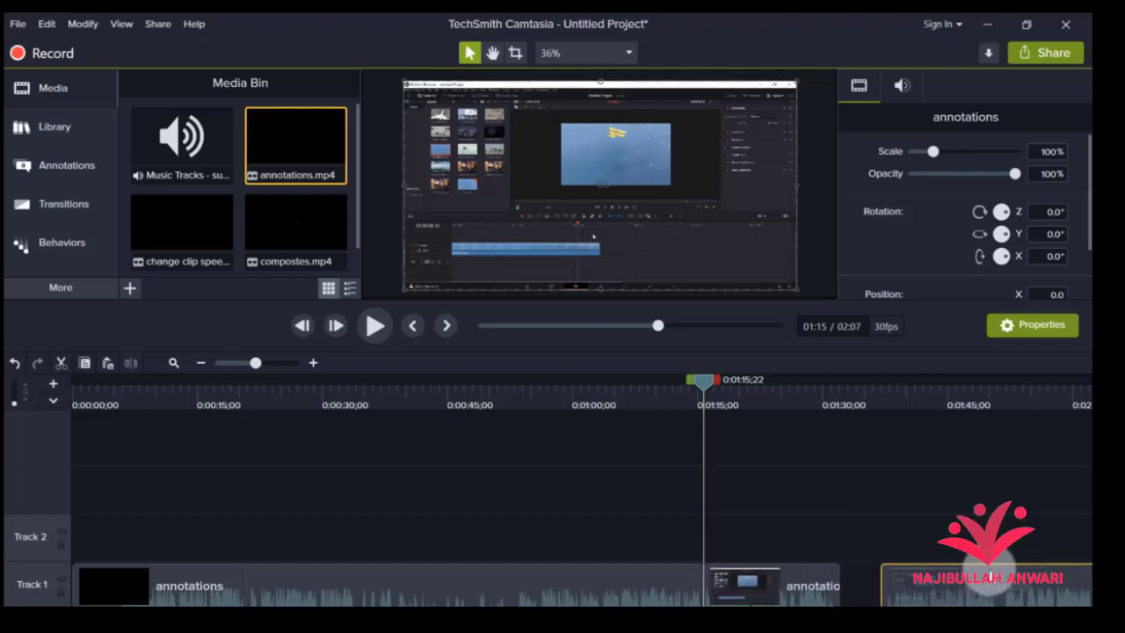
drag(986, 571, 945, 571)
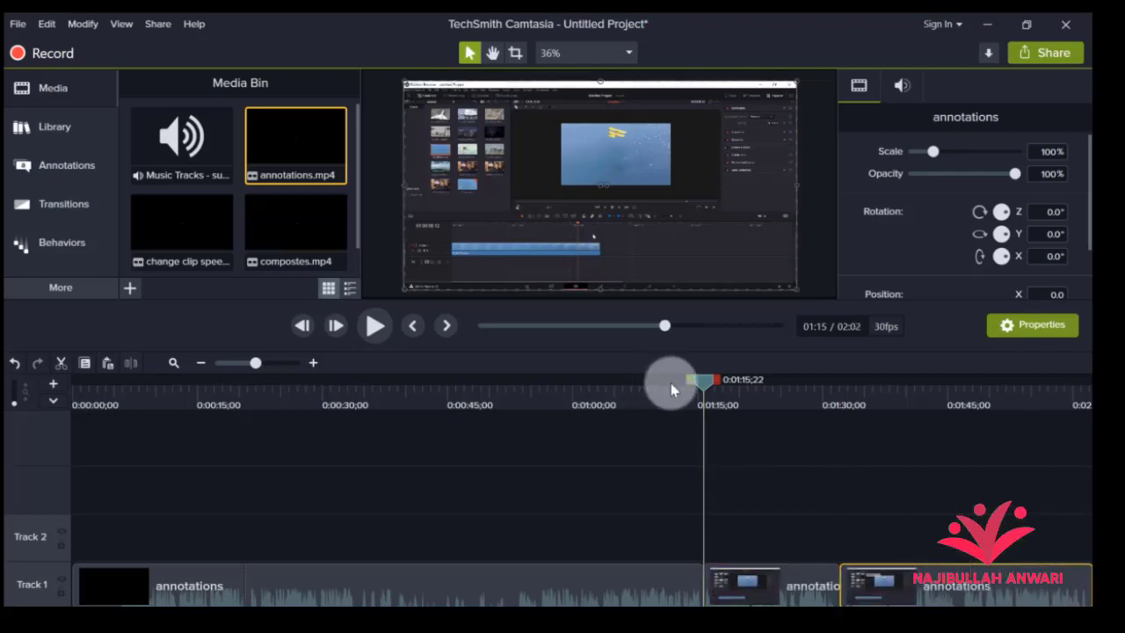
Copy the segment starting at 0:01:15;22 and paste a duplicate at the end of Track 1, at 0:02:02;19
drag(703, 378, 703, 447)
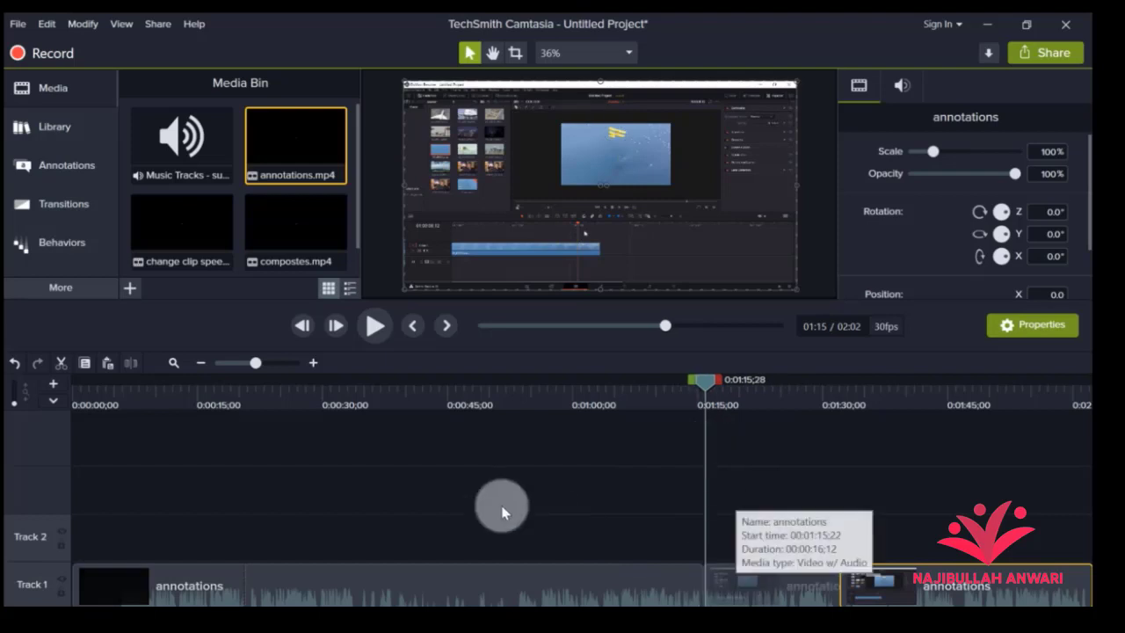
click(770, 576)
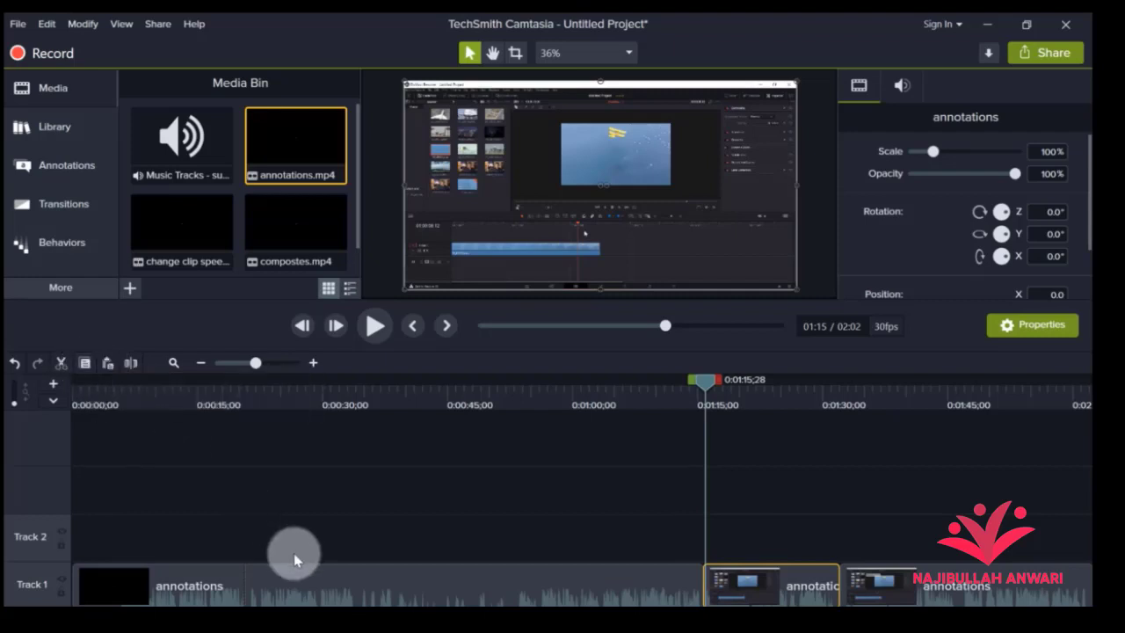
drag(875, 612, 1030, 614)
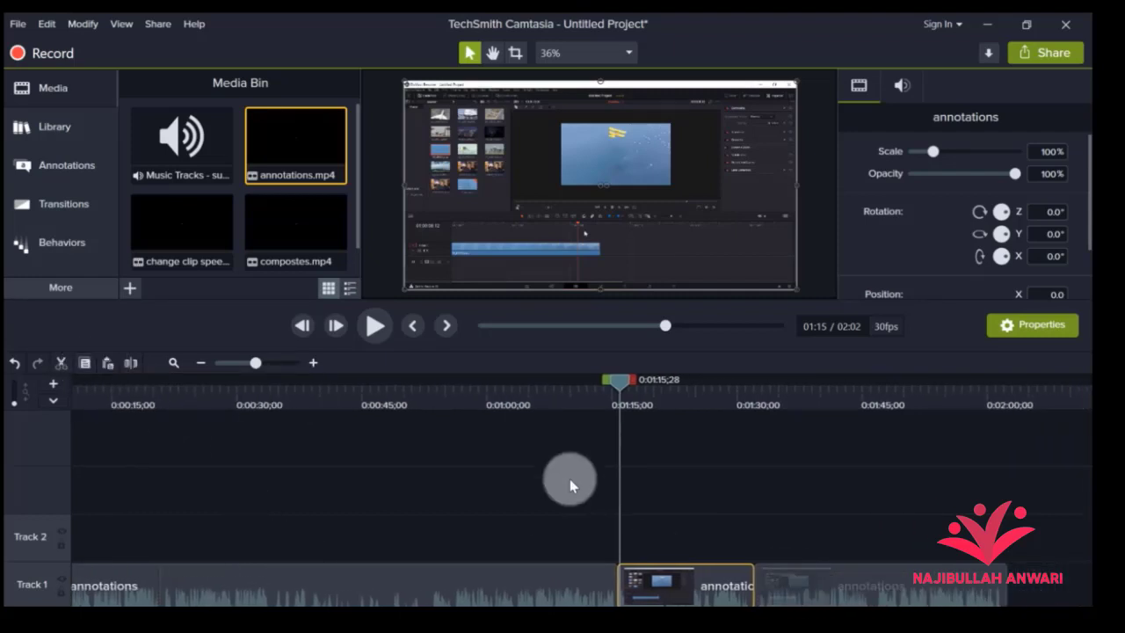
drag(615, 382, 1008, 436)
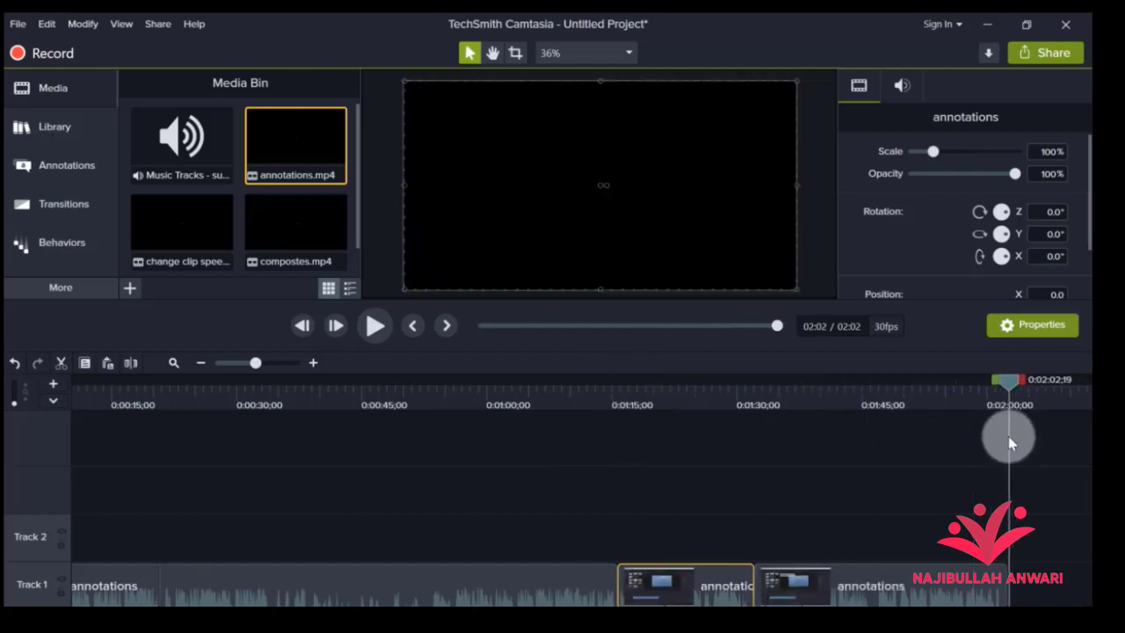
click(105, 368)
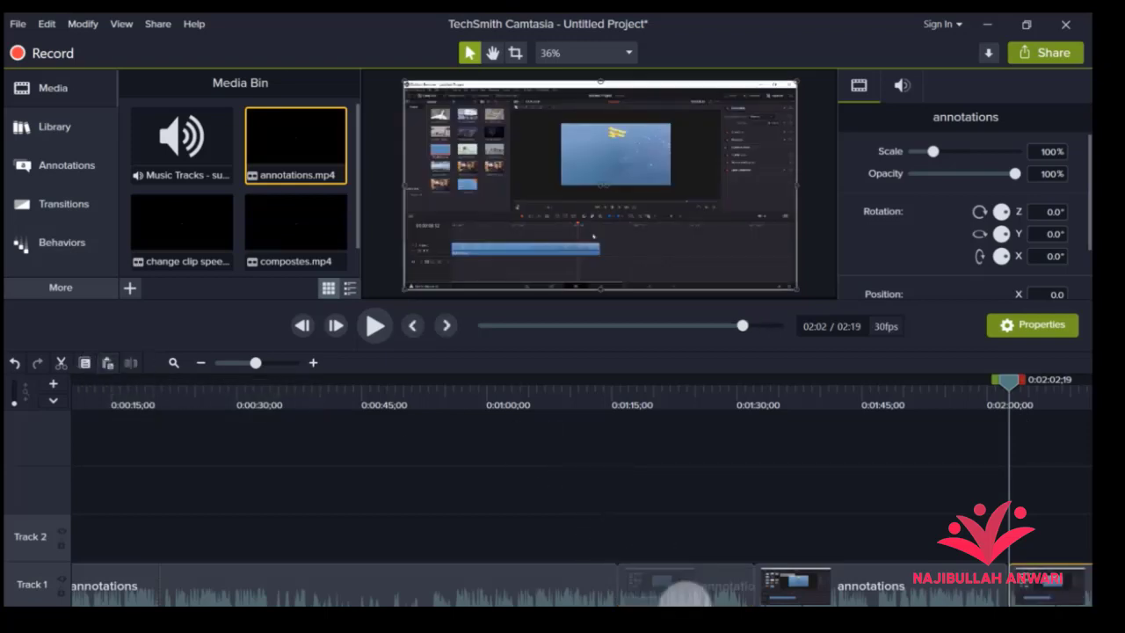
drag(750, 616, 863, 616)
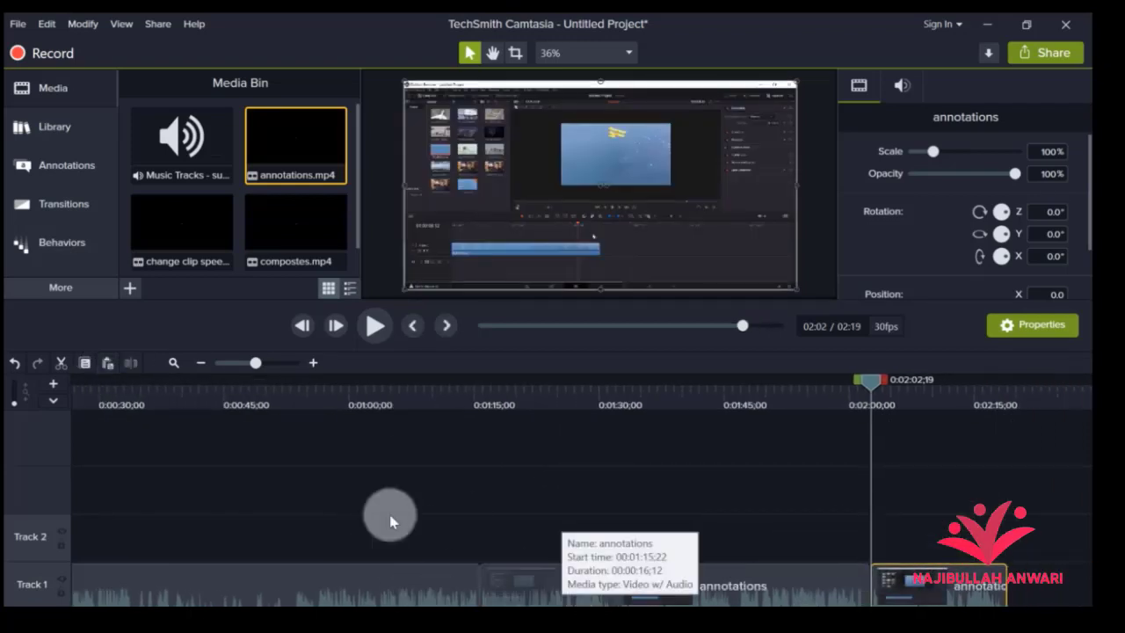
Undo the pasted duplicate at the end of Track 1, redo it, and undo it once more
click(14, 363)
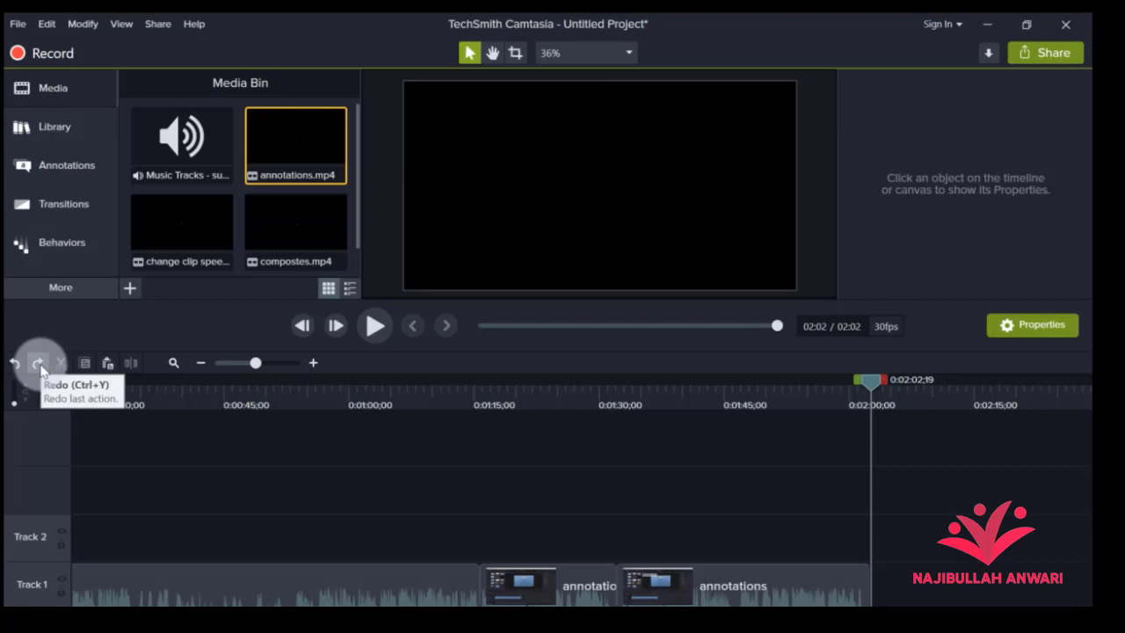
click(39, 364)
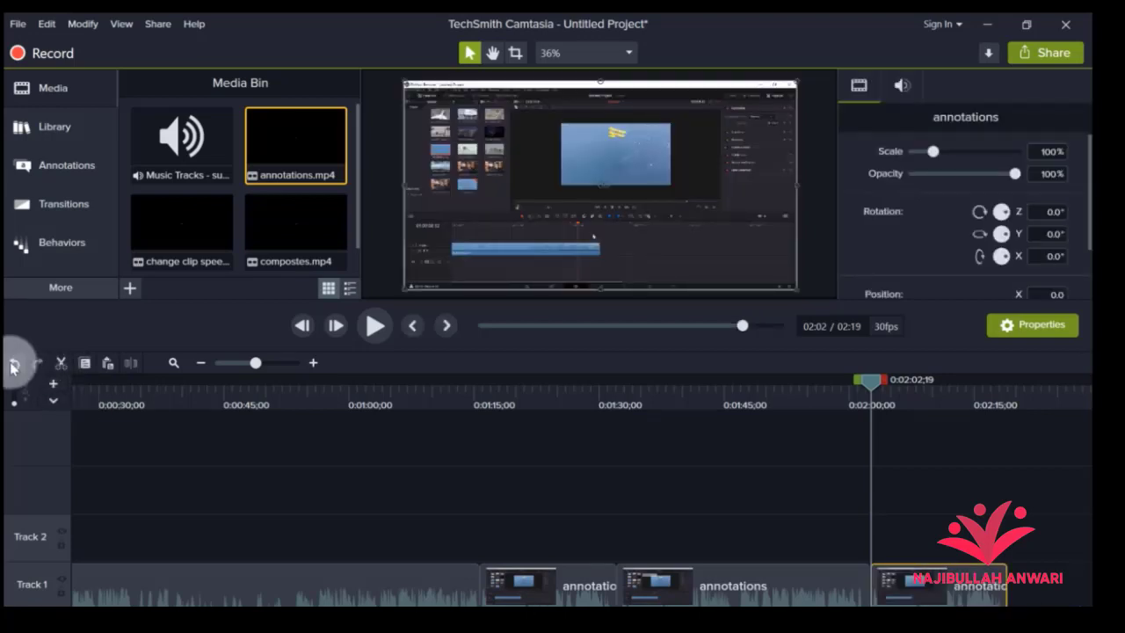
click(14, 363)
Show the marker view and add a marker at 0:00:34;09 named "i have to add a transition"
drag(867, 387, 343, 452)
scroll(237, 598, left, 3)
scroll(237, 597, left, 2)
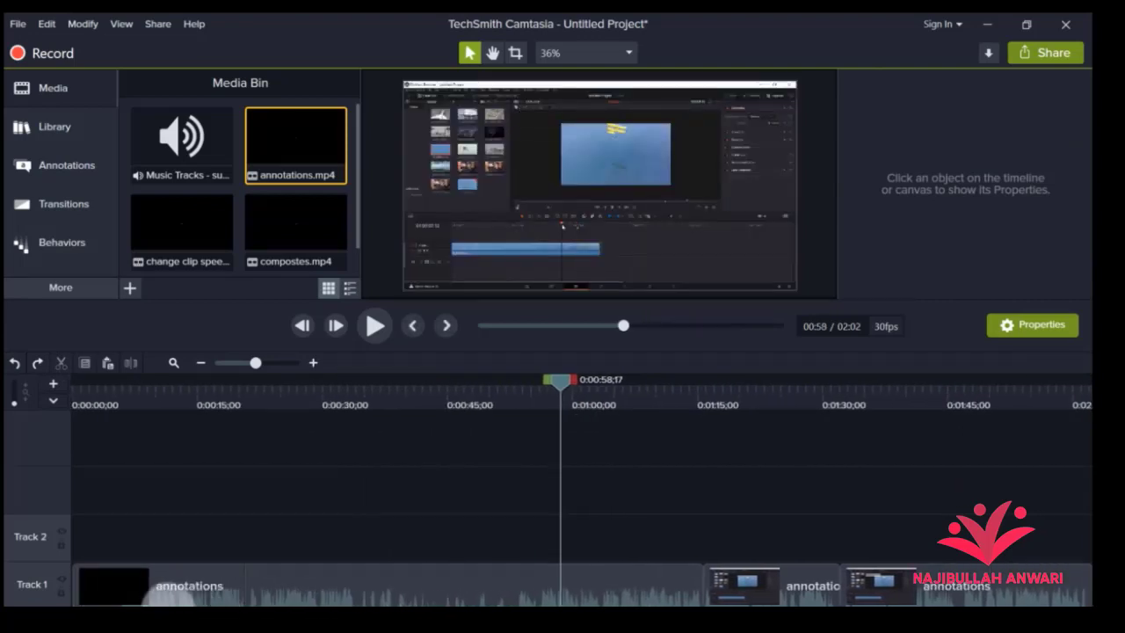
drag(559, 379, 298, 474)
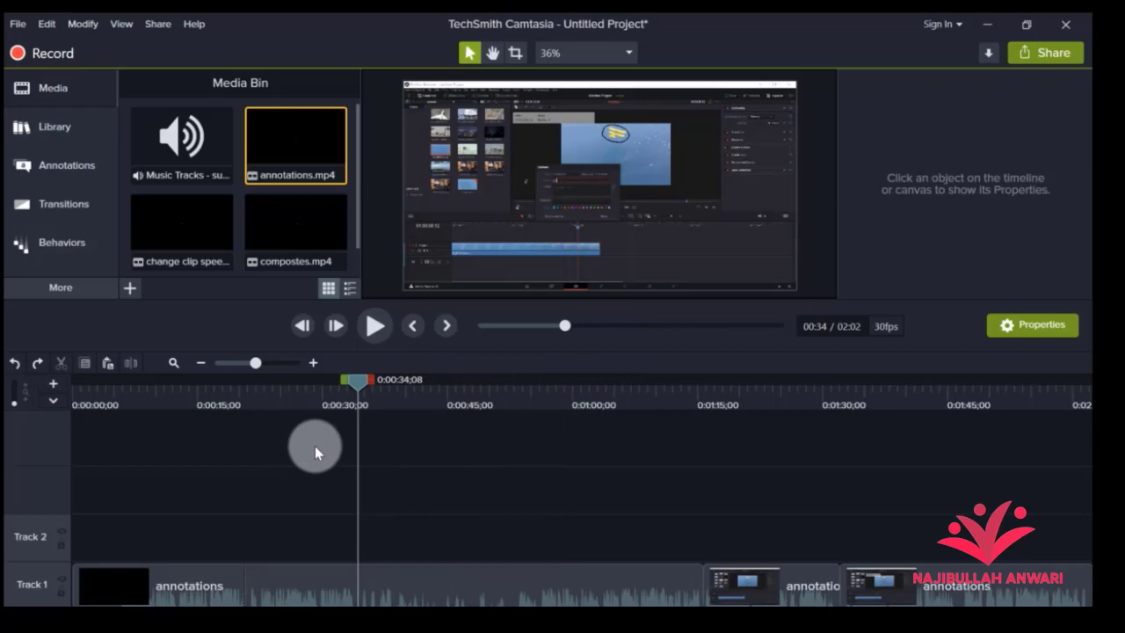
click(53, 403)
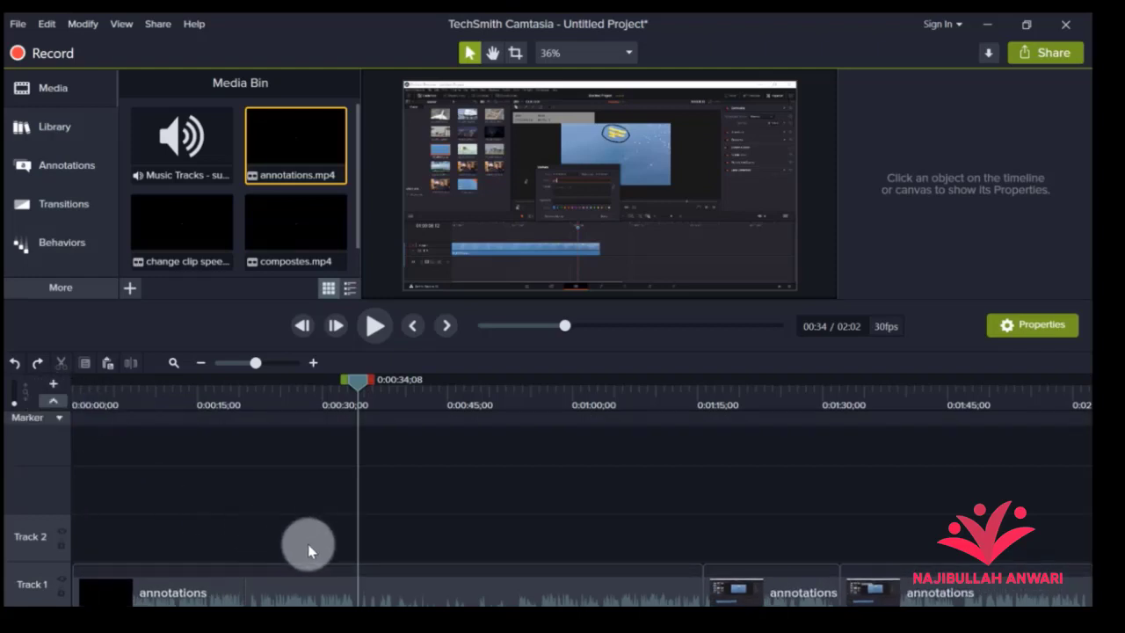
click(358, 572)
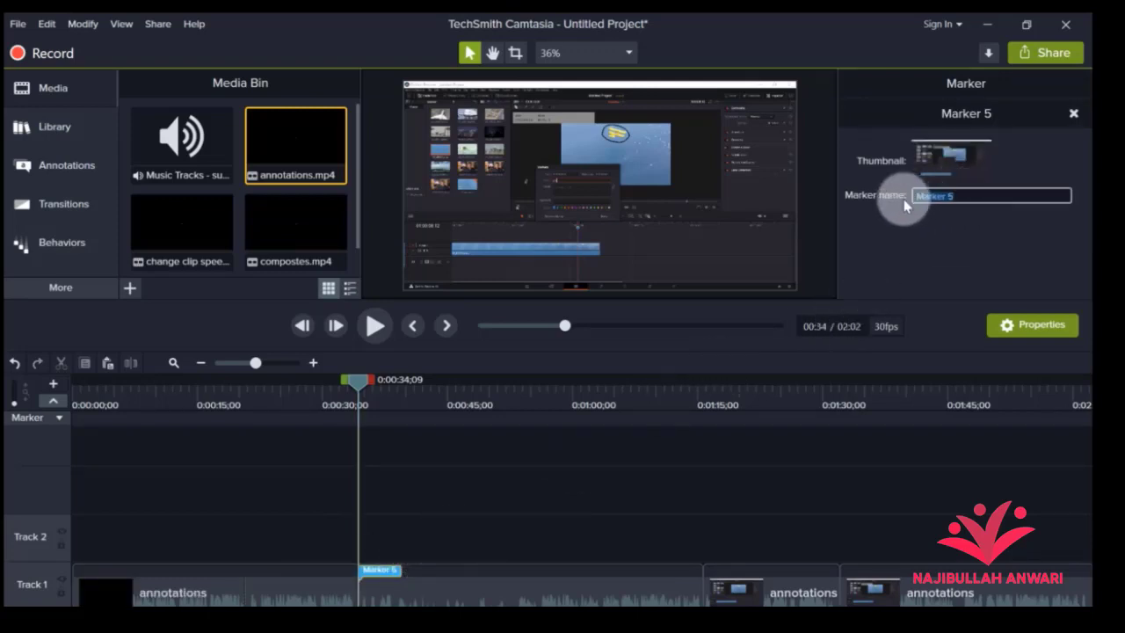
text(i have to add a transition)
click(908, 299)
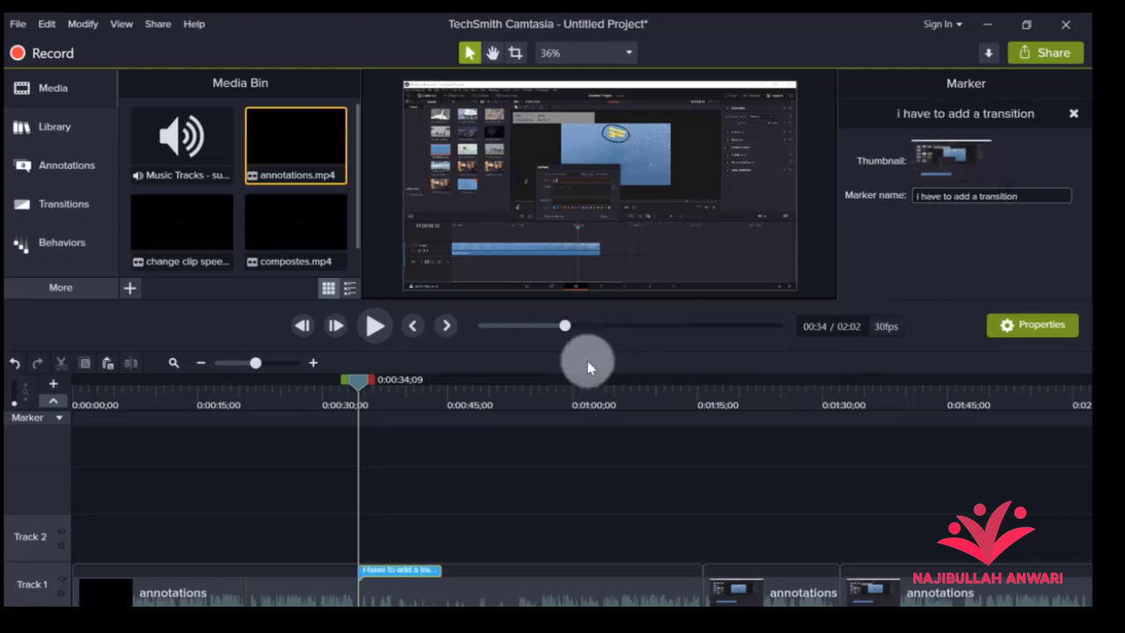
Add another marker at 0:00:56;03, keeping its default name, and move the playhead to 0:01:20;20
drag(335, 393, 540, 575)
click(540, 575)
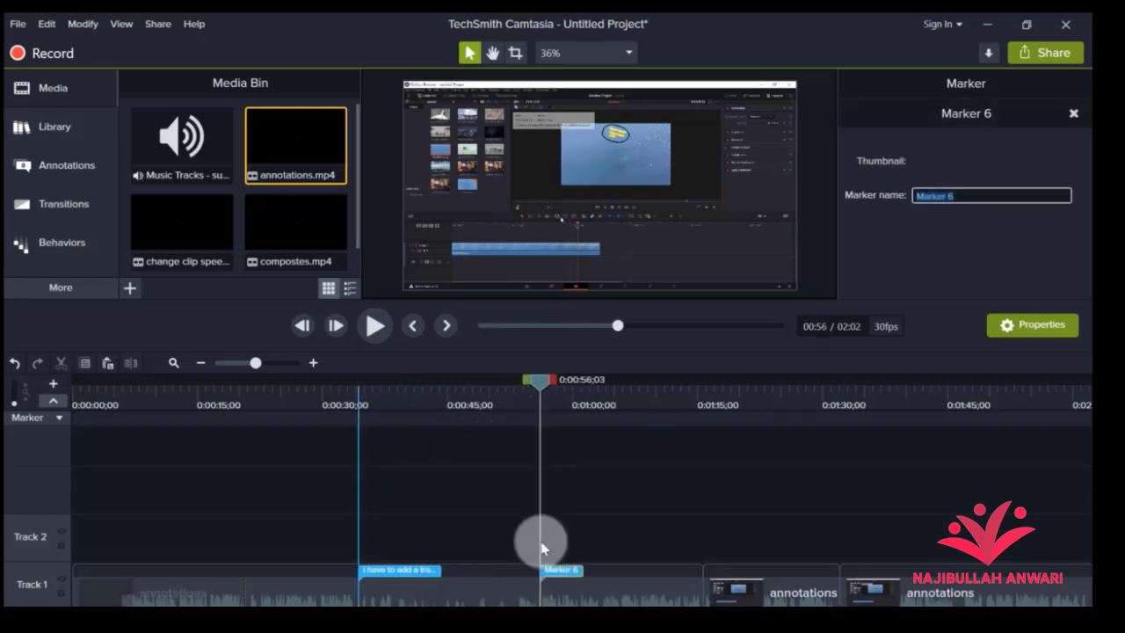
drag(539, 382, 744, 410)
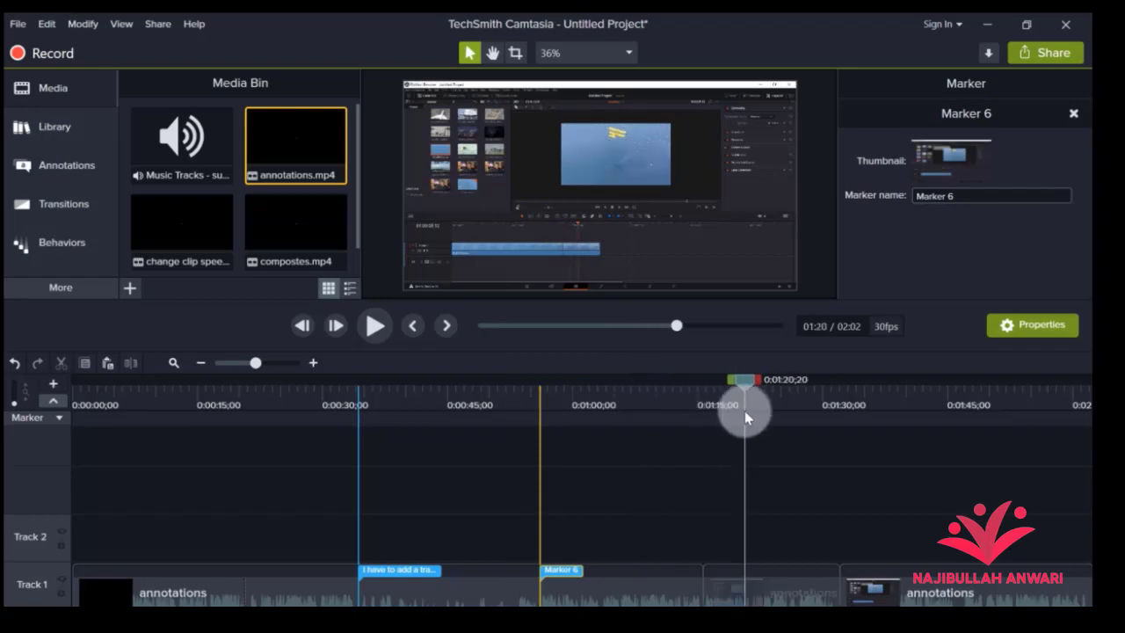
Add a marker at 0:01:20;20, move the playhead to 0:01:01;19, and delete all three markers from the timeline
click(745, 576)
click(580, 386)
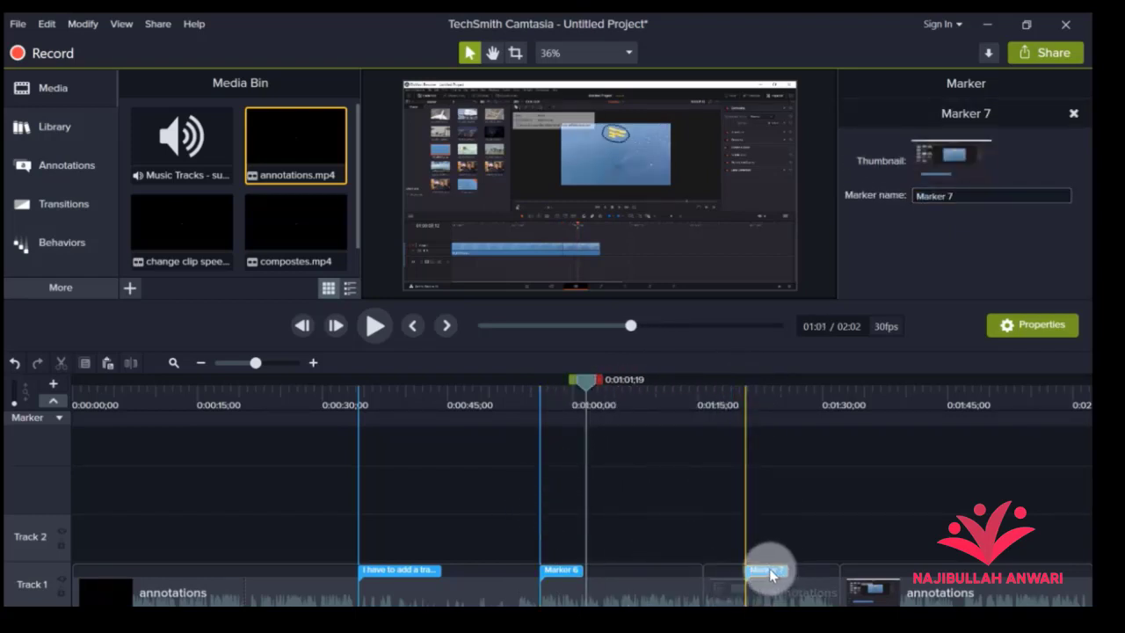
key(Delete)
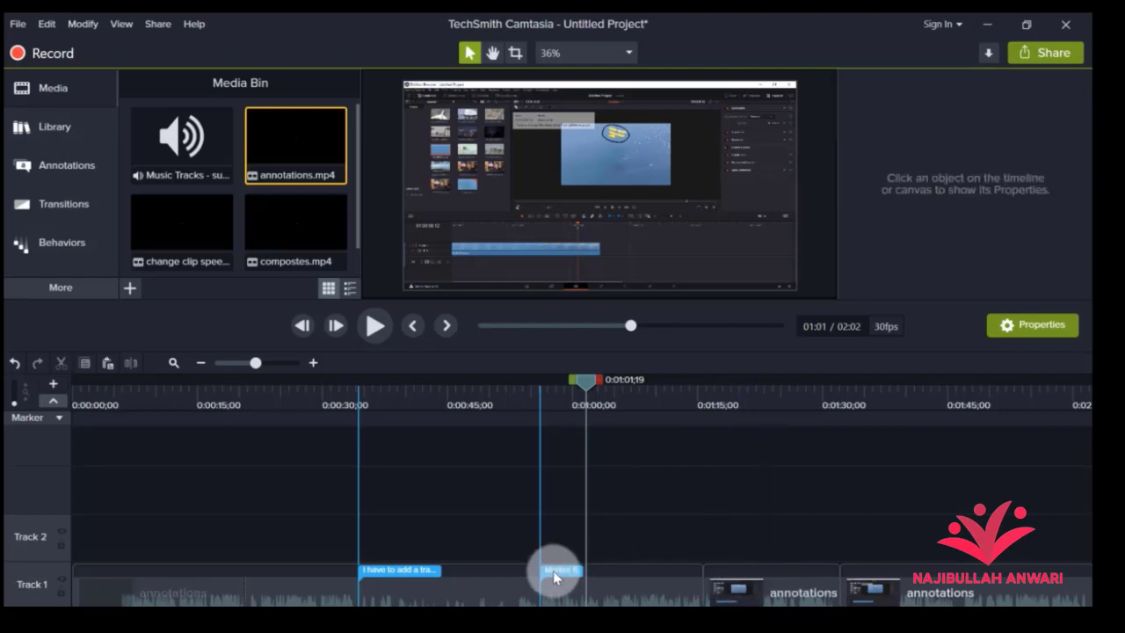
click(556, 573)
key(Delete)
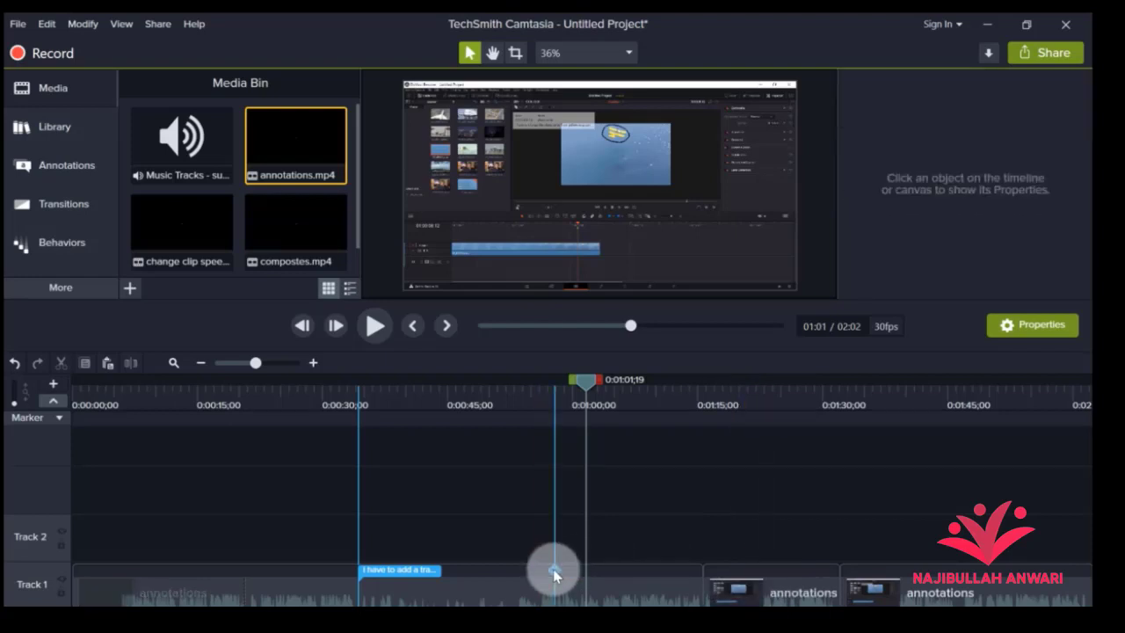
click(417, 568)
key(Delete)
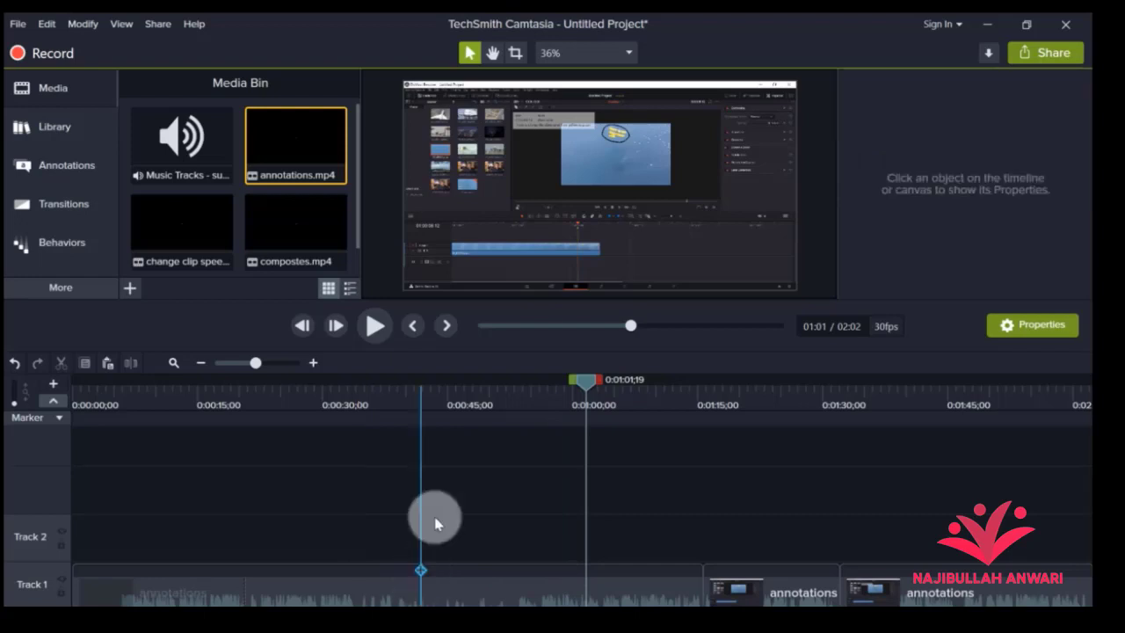
Move the playhead to 0:00:24;14, switch the marker view to Quiz, and add a timeline quiz near that time
drag(584, 380, 277, 413)
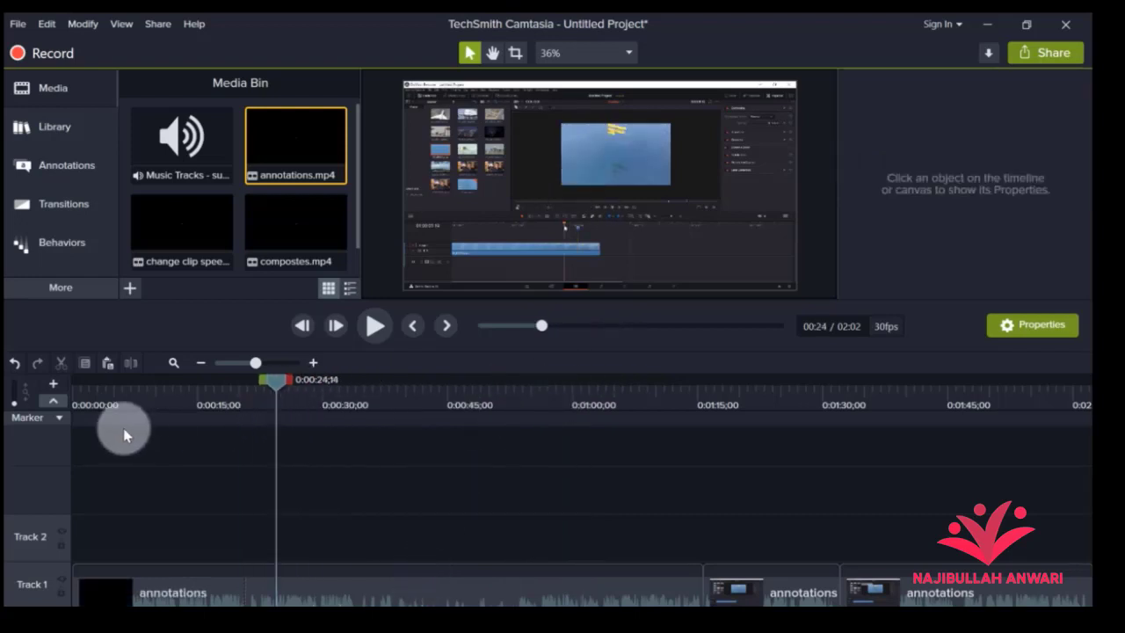
click(59, 419)
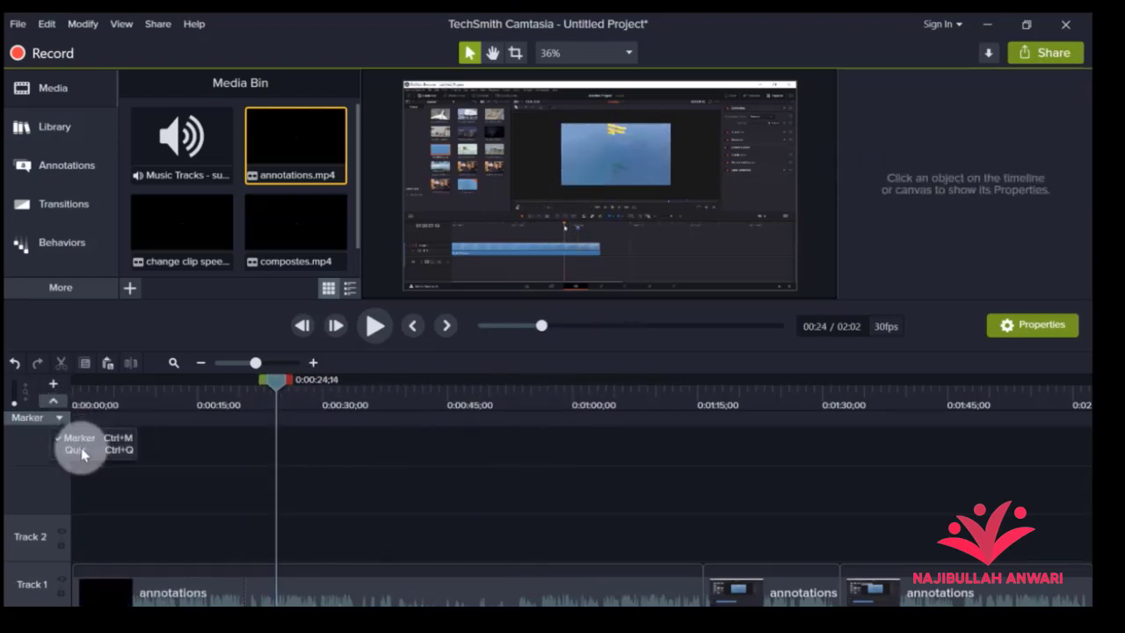
click(79, 450)
click(265, 572)
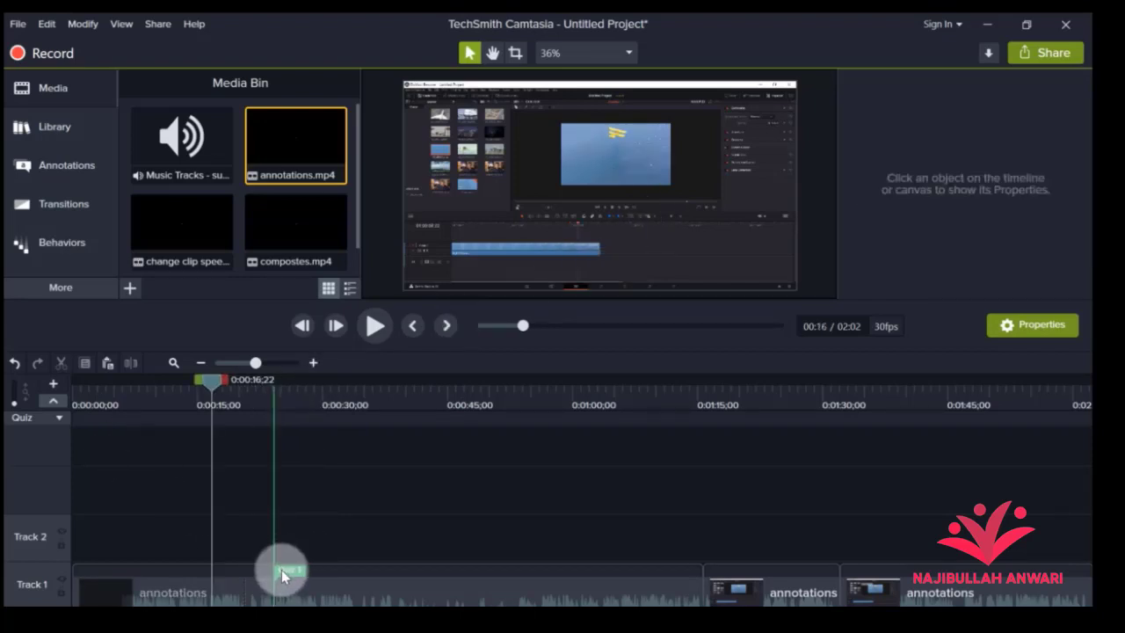
Delete the quiz, move the playhead to 0:00:18;29, and hide the quiz view
click(282, 571)
key(Delete)
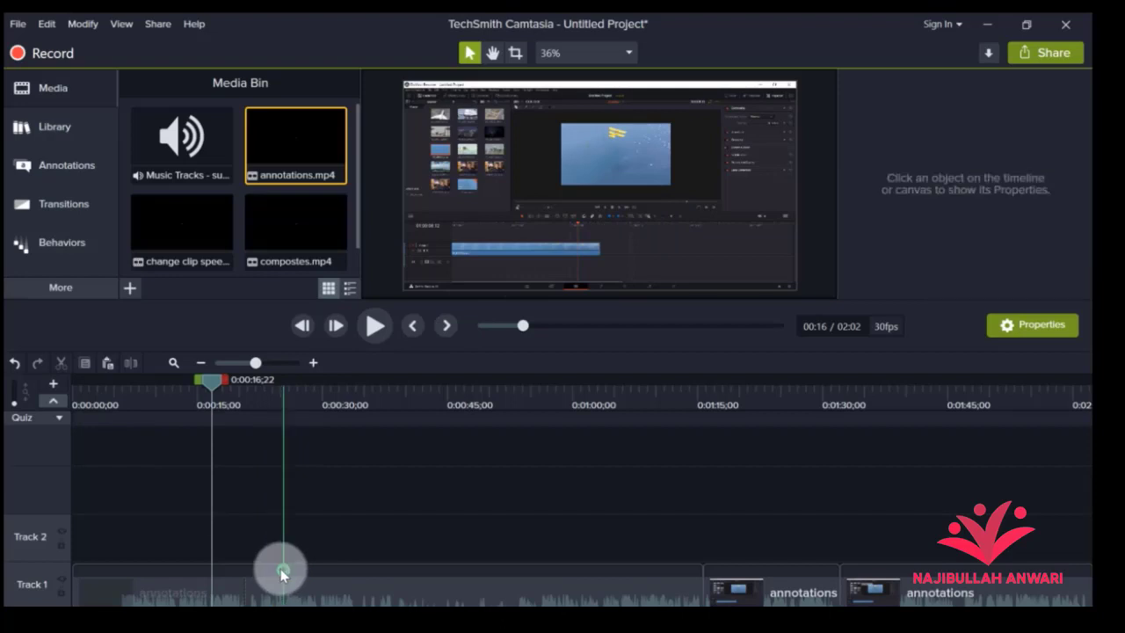
drag(211, 380, 231, 402)
click(59, 403)
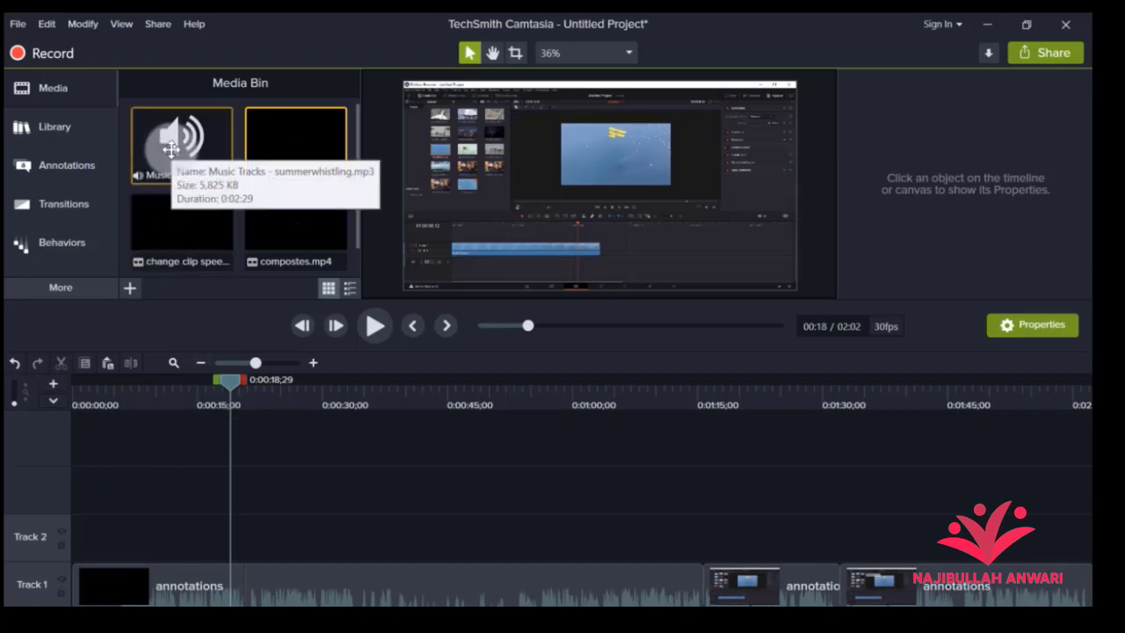
Add the summerwhistling music track at the start of Track 2 and move the playhead to 0:00:20;04
drag(171, 149, 62, 530)
drag(226, 376, 240, 413)
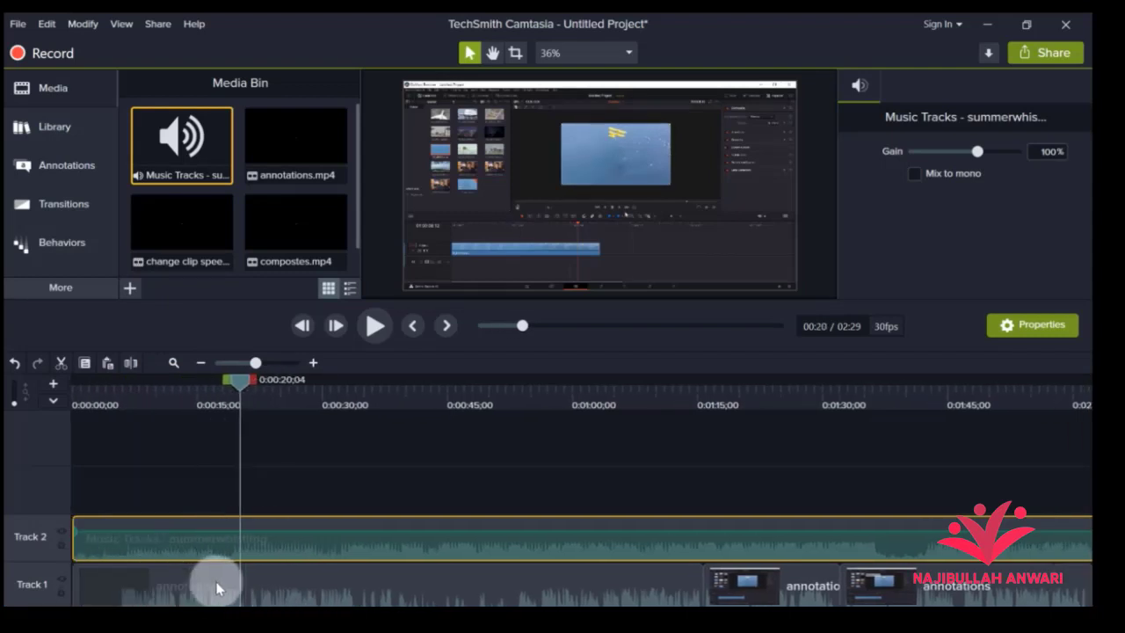
Select the first annotations segment, lock Track 1, and look along the locked track to its end
click(303, 586)
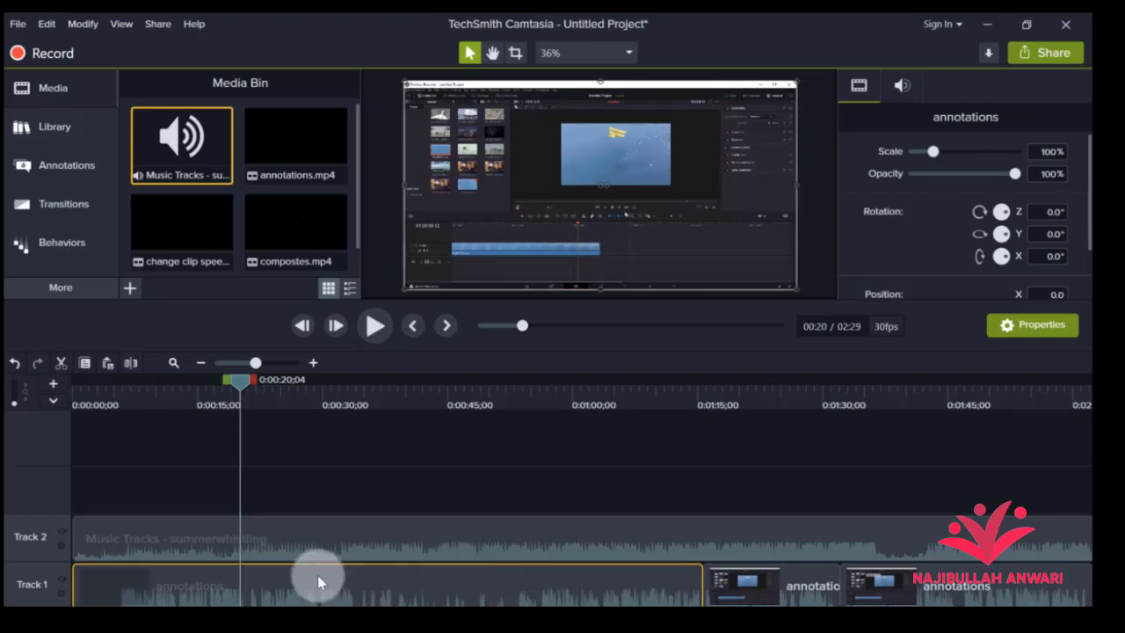
click(60, 593)
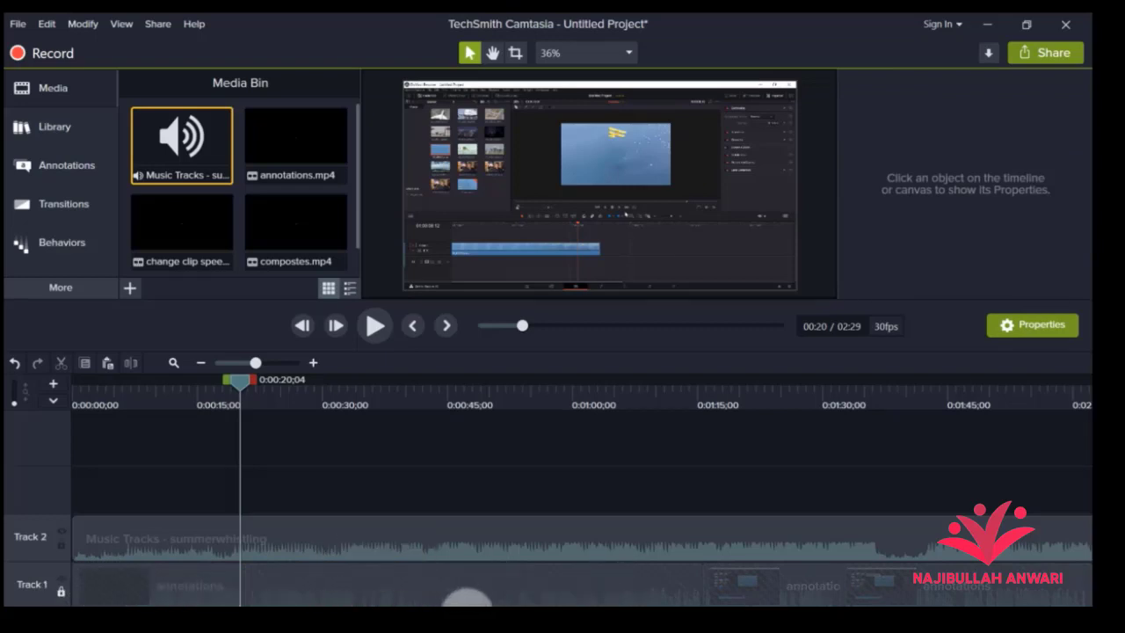
drag(466, 601, 817, 601)
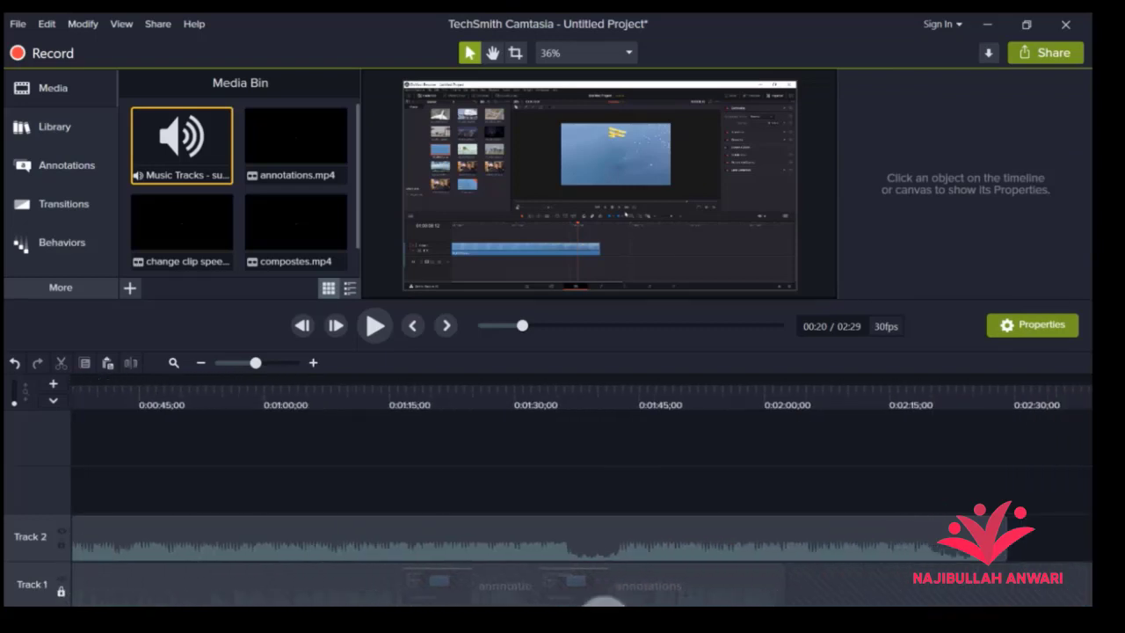
drag(603, 604, 282, 605)
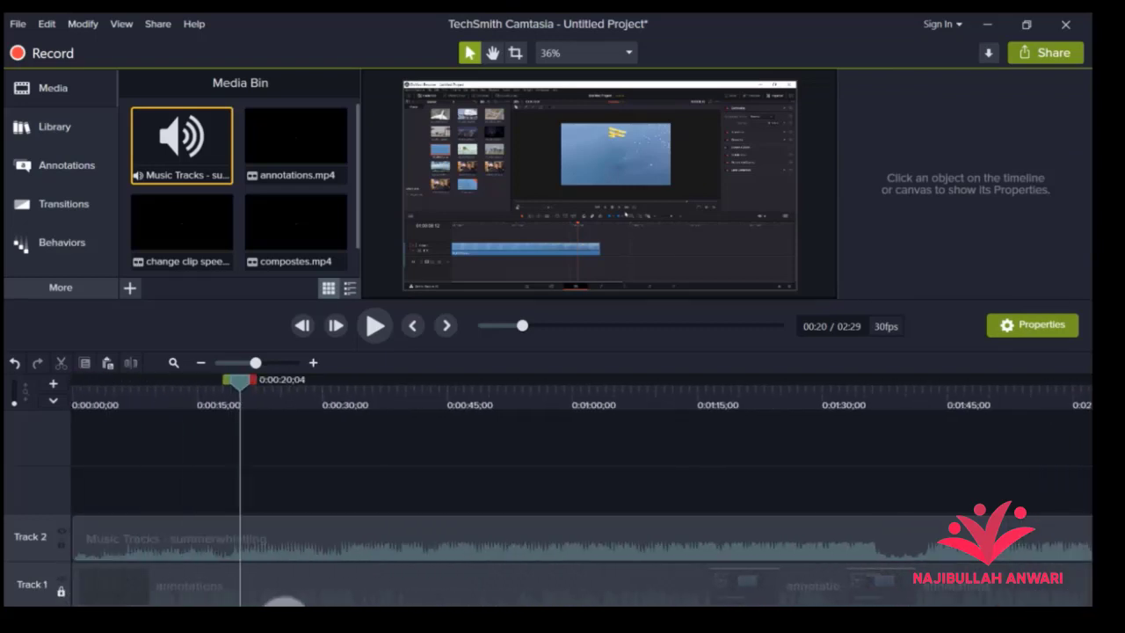
Toggle the visibility of Track 1 and Track 2 off and on again, and unlock Track 1
click(62, 582)
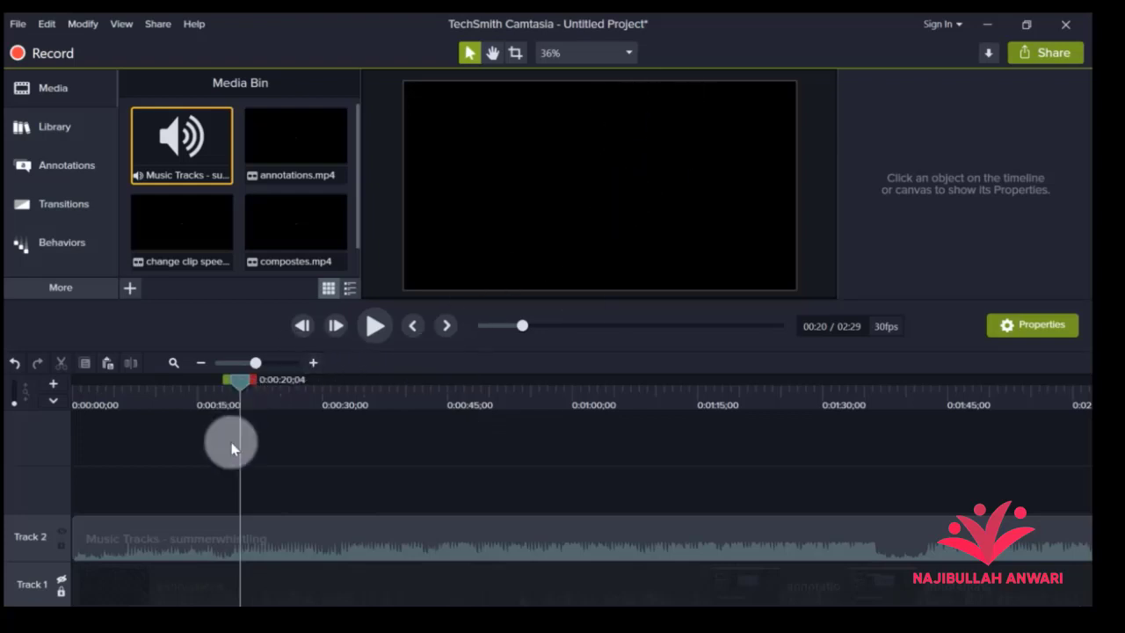
click(61, 582)
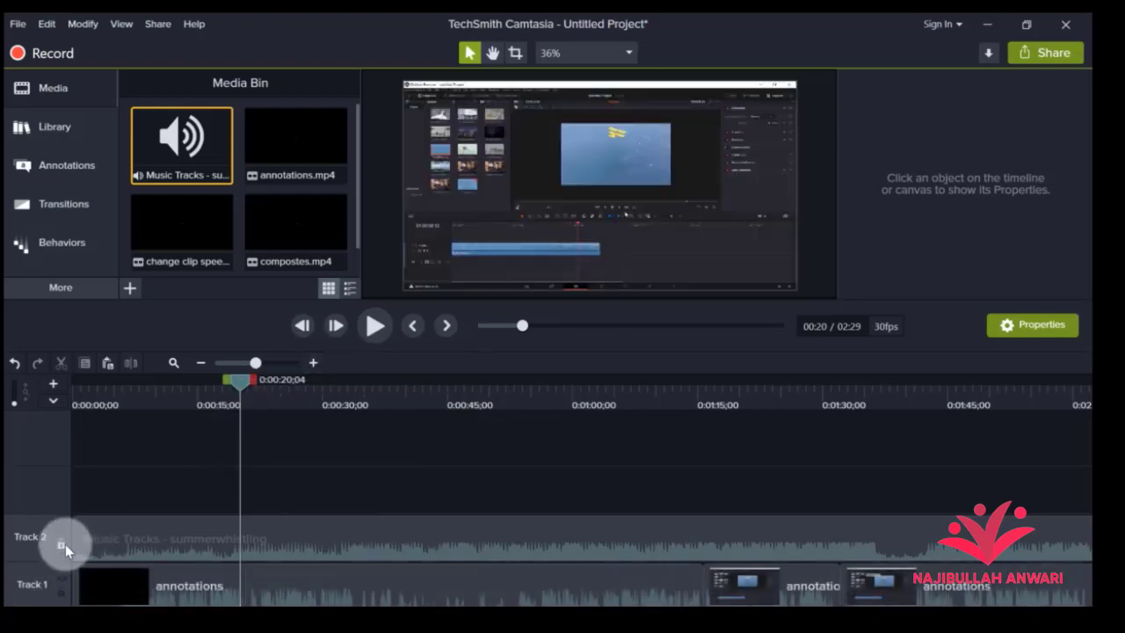
click(64, 544)
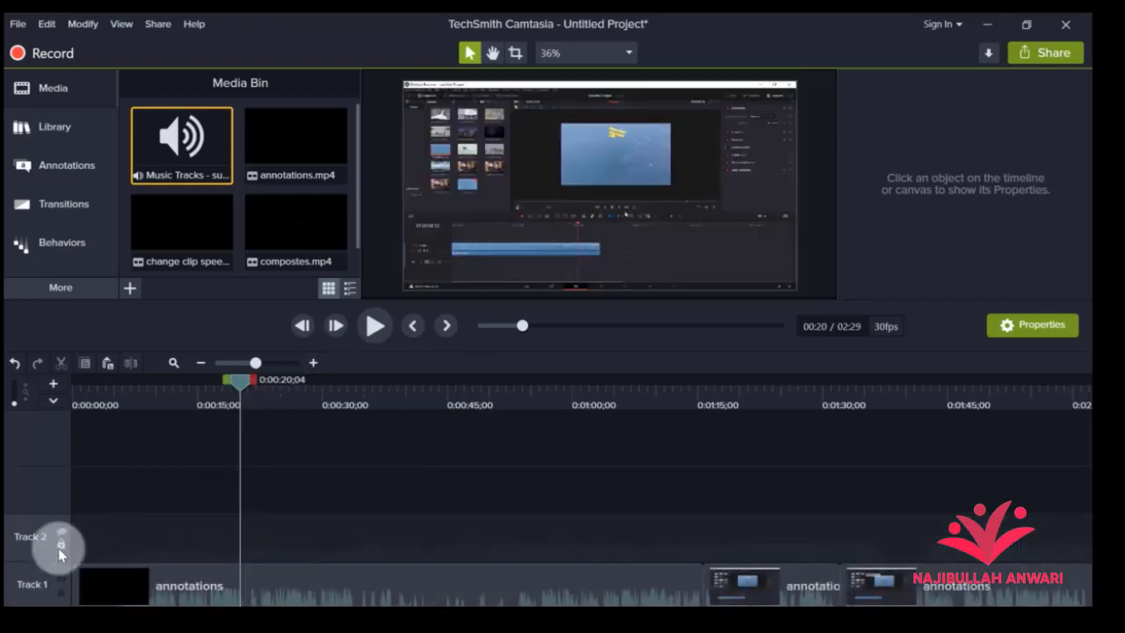
click(63, 532)
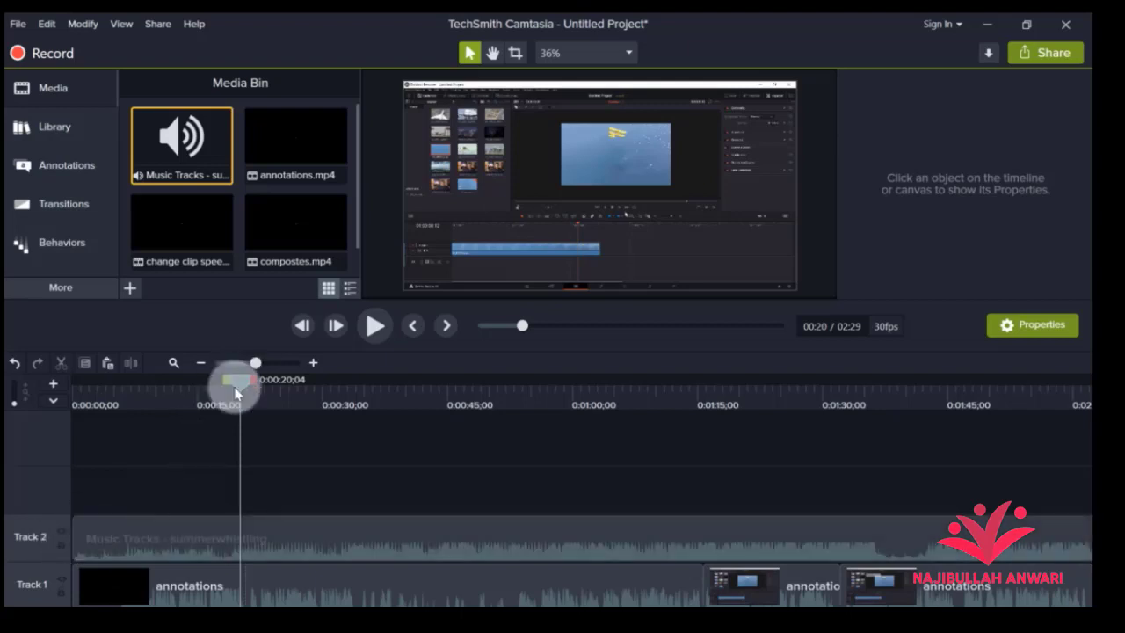
Move the playhead to 0:00:35;14 and try to crop the annotations clip from its upper-left corner with the Crop tool
drag(239, 379, 218, 380)
drag(97, 397, 367, 408)
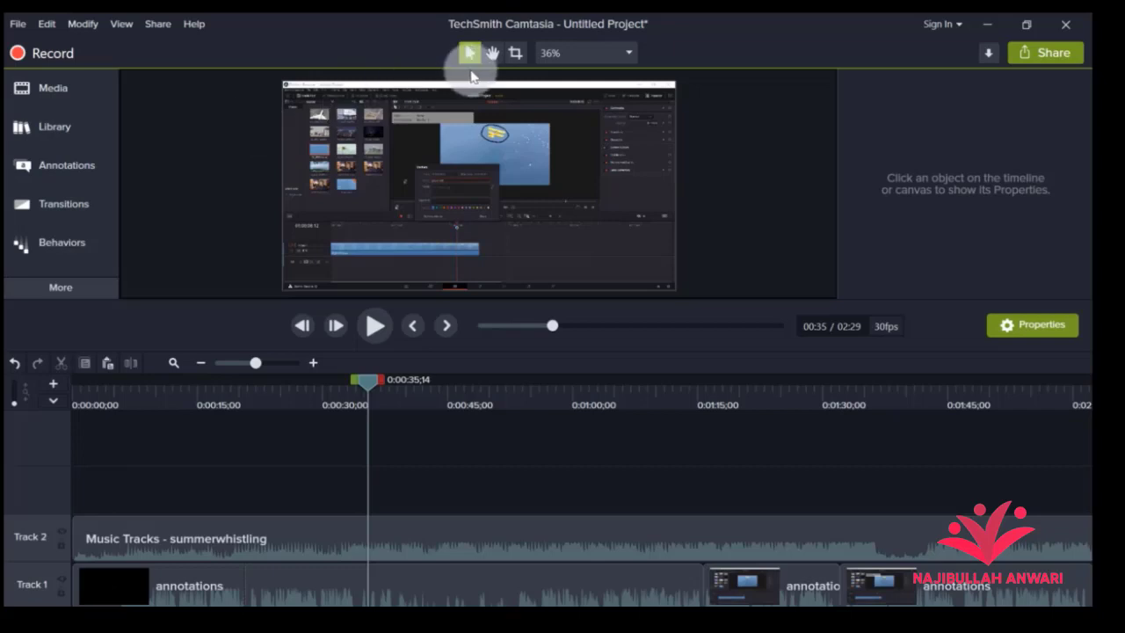
click(516, 52)
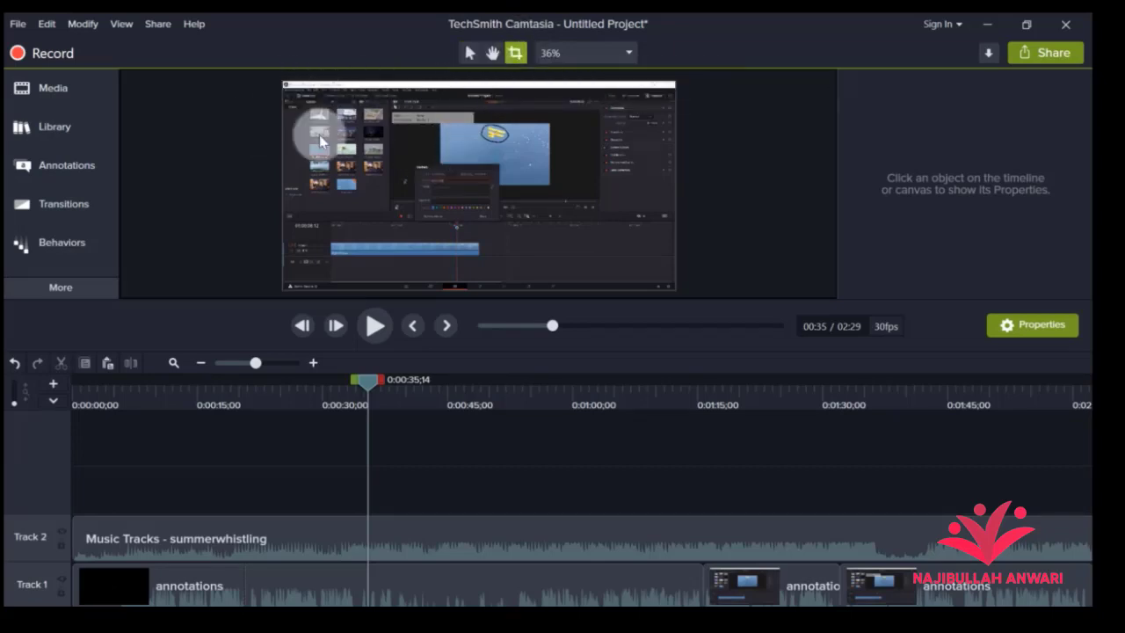
click(306, 112)
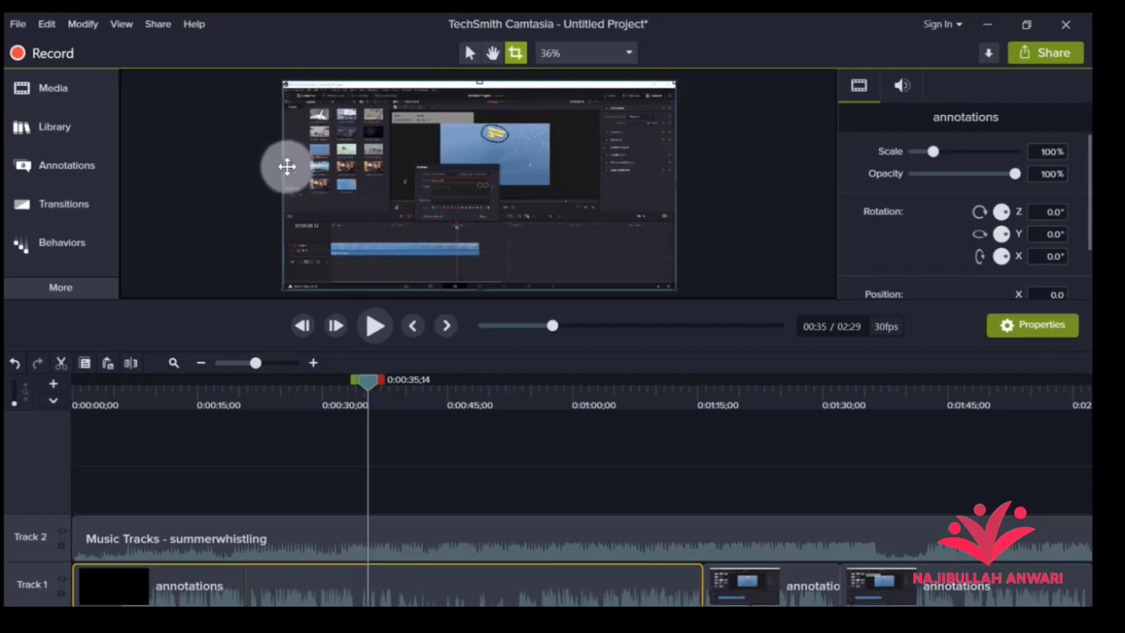
mouse_move(283, 83)
mouse_down()
mouse_move(449, 195)
mouse_move(308, 126)
mouse_move(279, 86)
mouse_up()
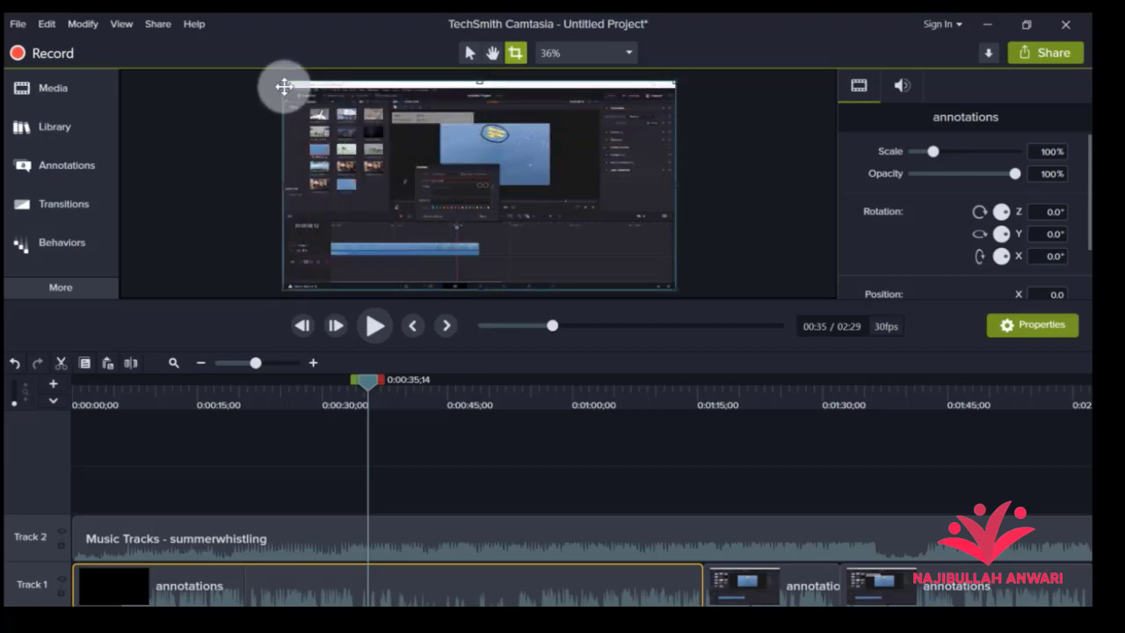
Scale the annotations clip to 50% in the canvas's lower-right quarter and return to the Crop tool
key(Escape)
drag(280, 81, 477, 201)
key(c)
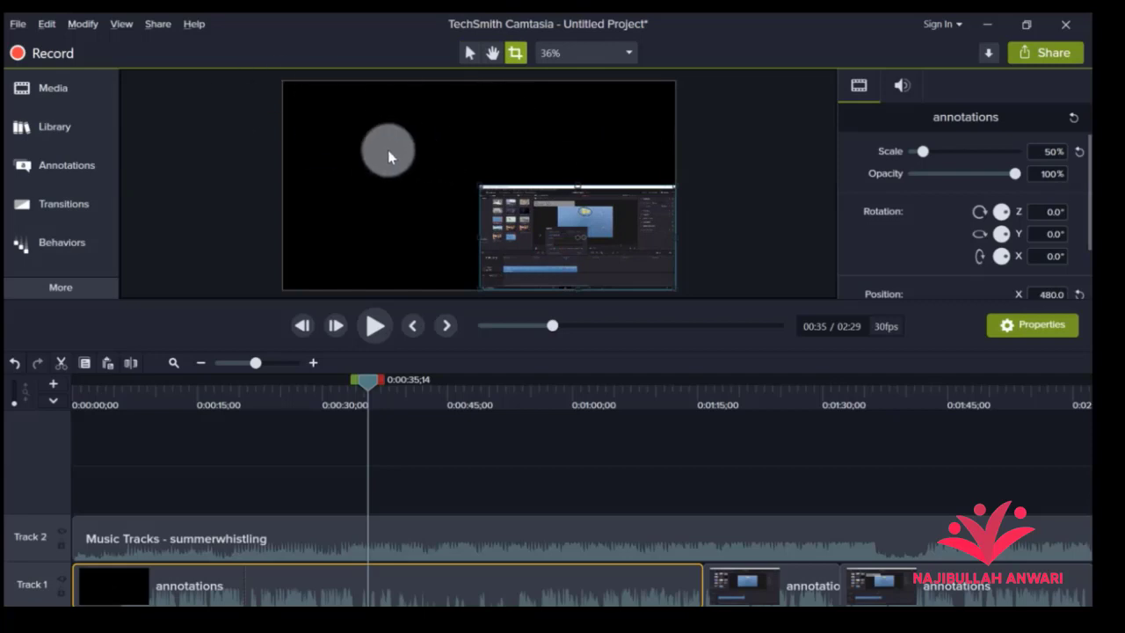
Reopen the media bin and add compostes.mp4 at the start of a new Track 3
click(35, 87)
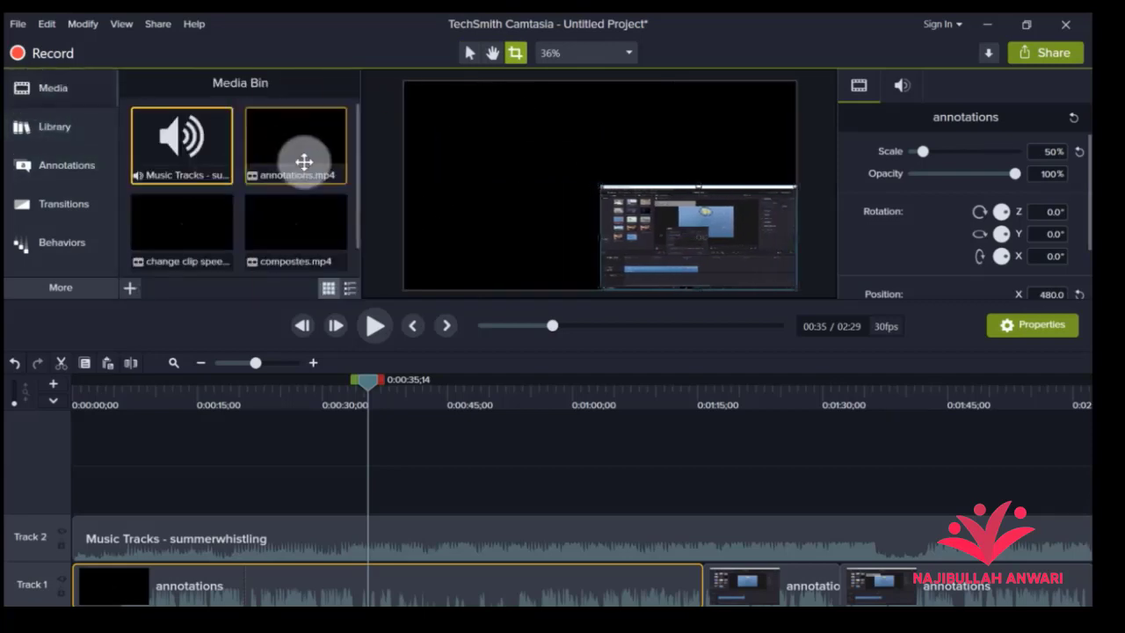
scroll(297, 181, down, 1)
drag(276, 194, 61, 455)
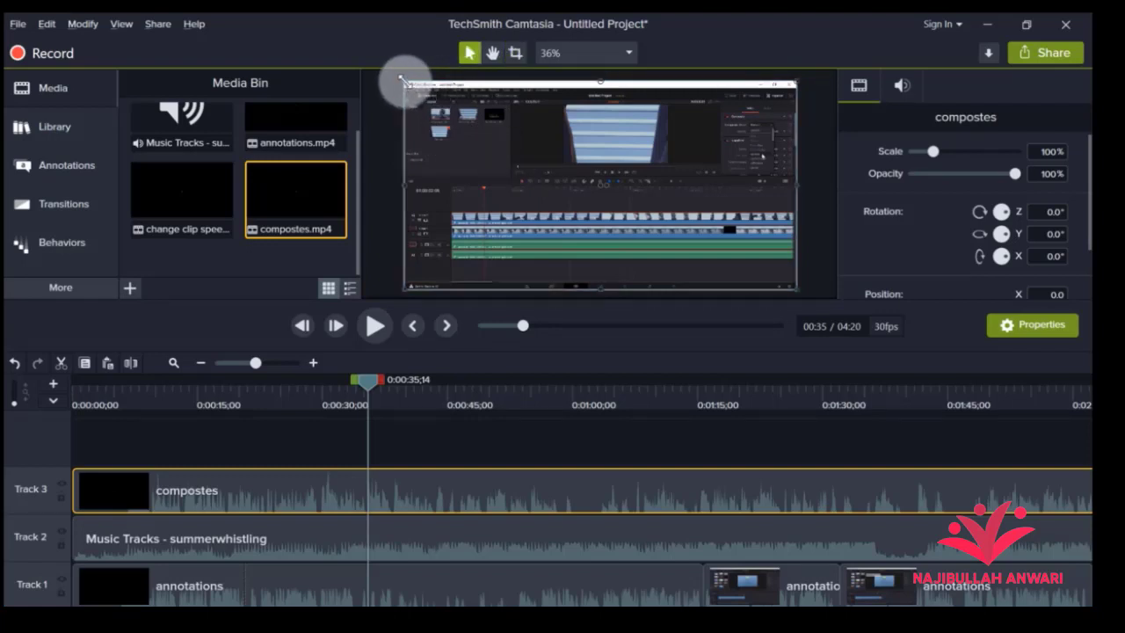
Scale the compostes clip to 50% and place it in the canvas's upper-left quarter, at X -480
drag(409, 83, 607, 209)
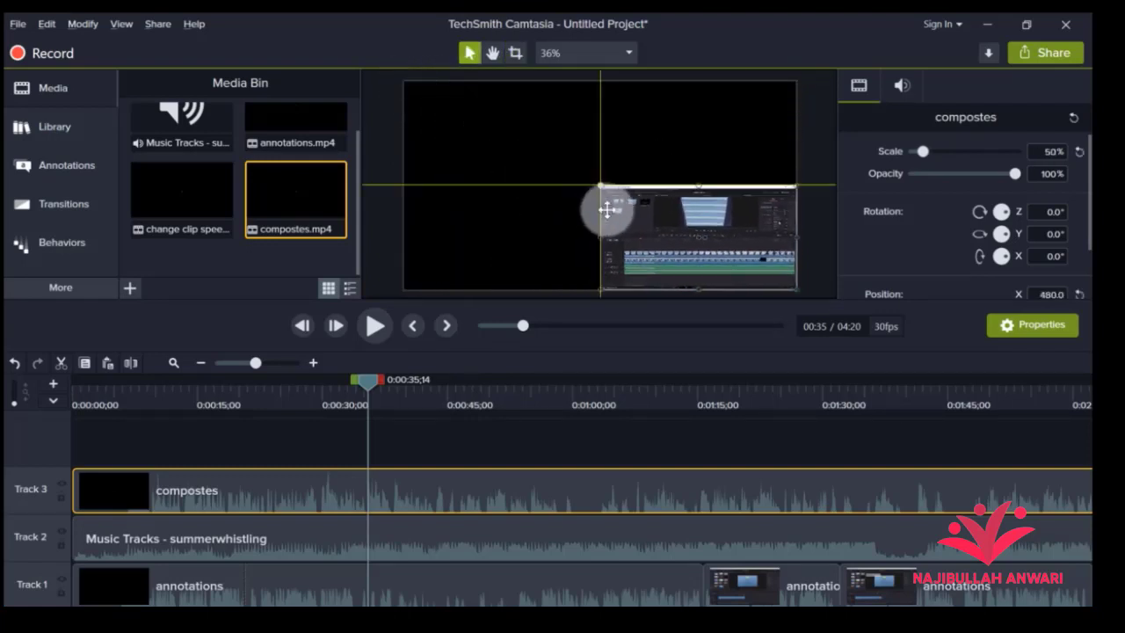
drag(712, 240, 514, 138)
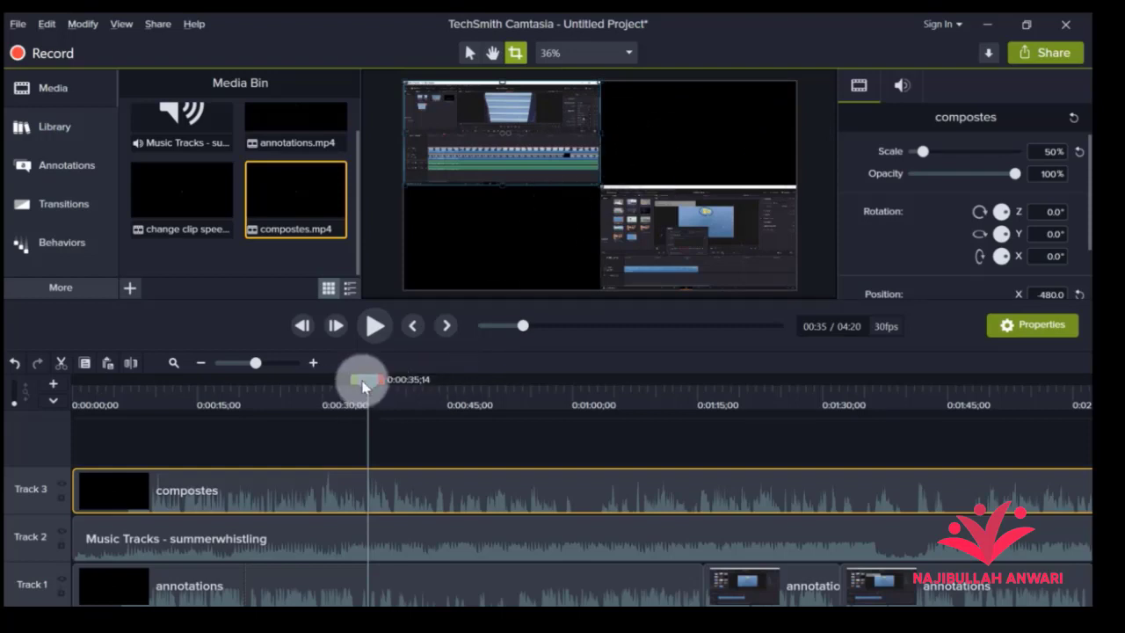
Move the playhead to 0:00:29;18 and shift the canvas view slightly with the Pan tool
drag(364, 385, 316, 385)
click(492, 54)
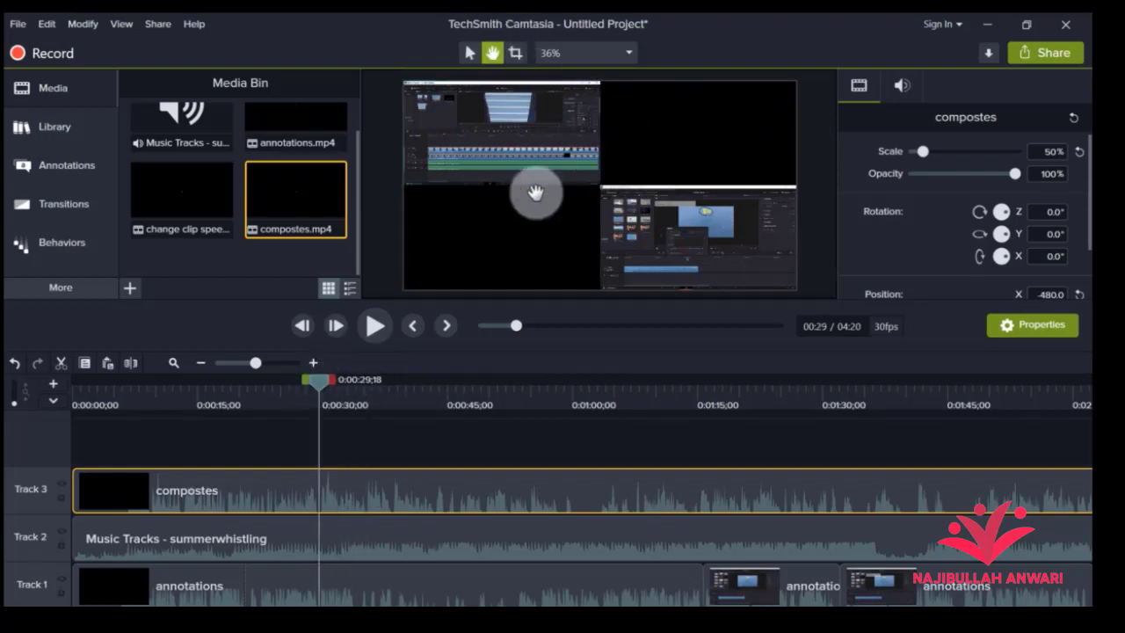
drag(585, 191, 522, 195)
Zoom the canvas to 300%, pan around the enlarged picture, and restore the zoom to Fit
click(625, 55)
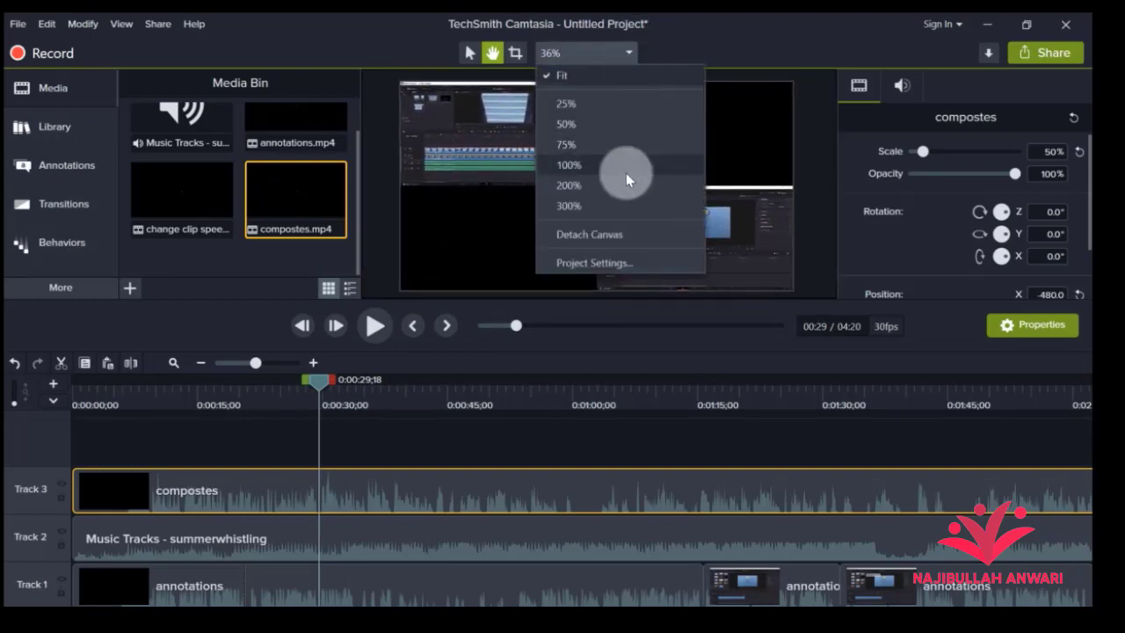
click(591, 205)
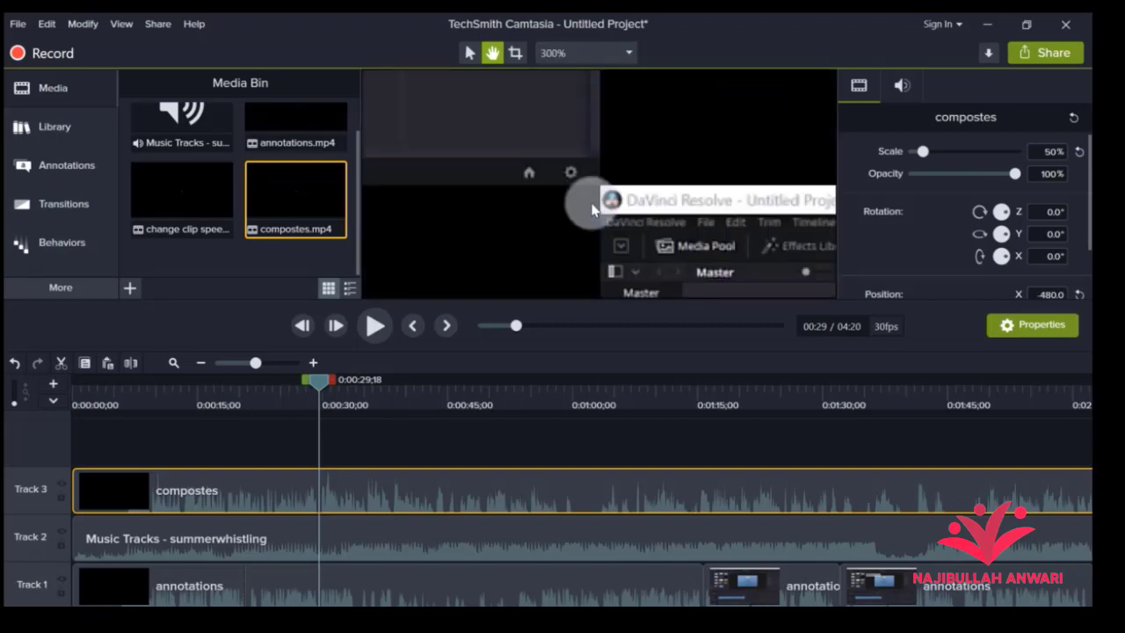
drag(585, 201, 516, 86)
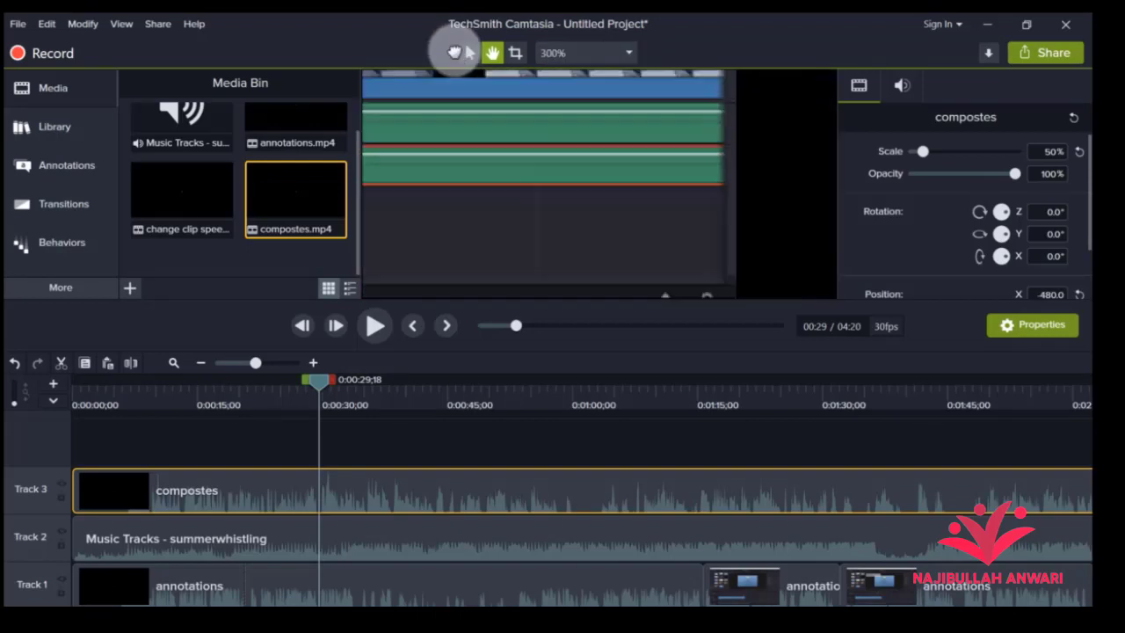
drag(568, 167, 548, 93)
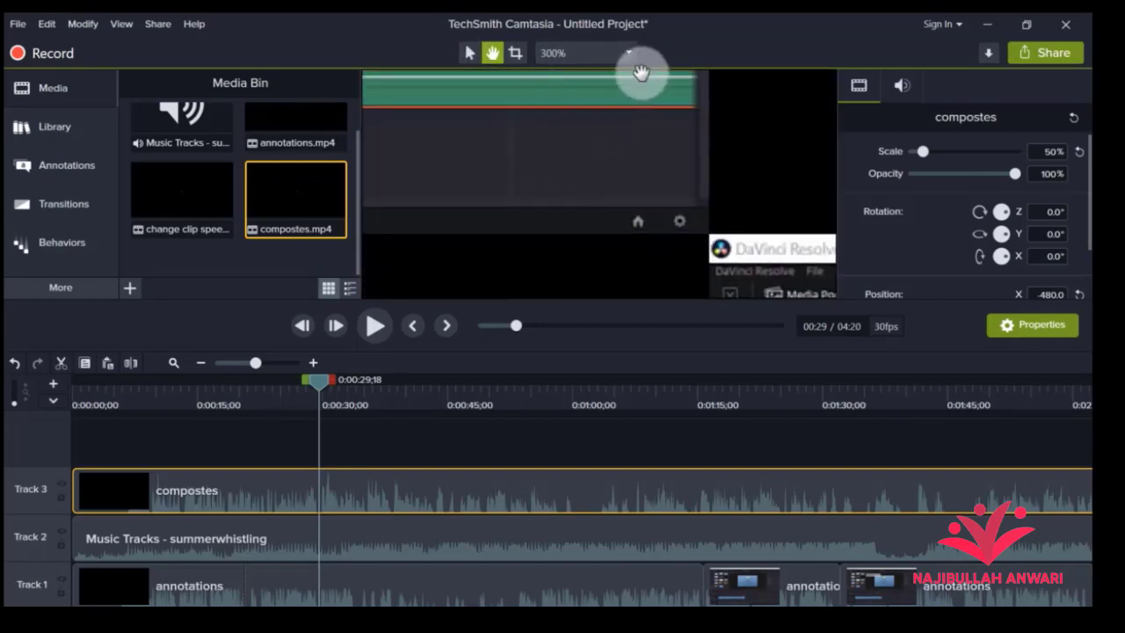
click(627, 51)
click(597, 74)
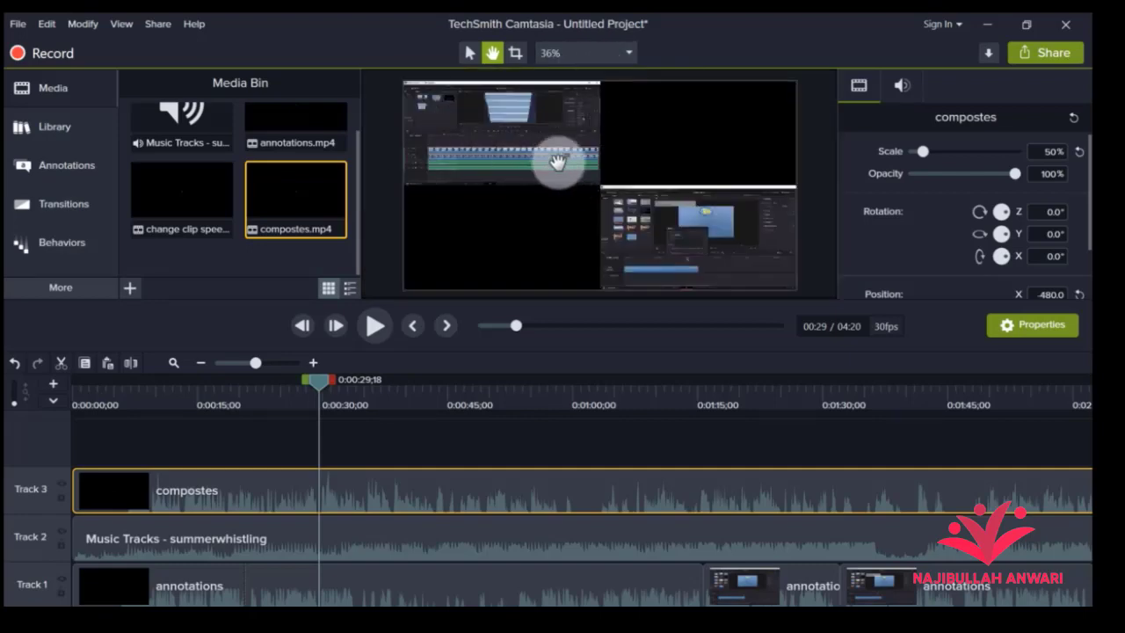